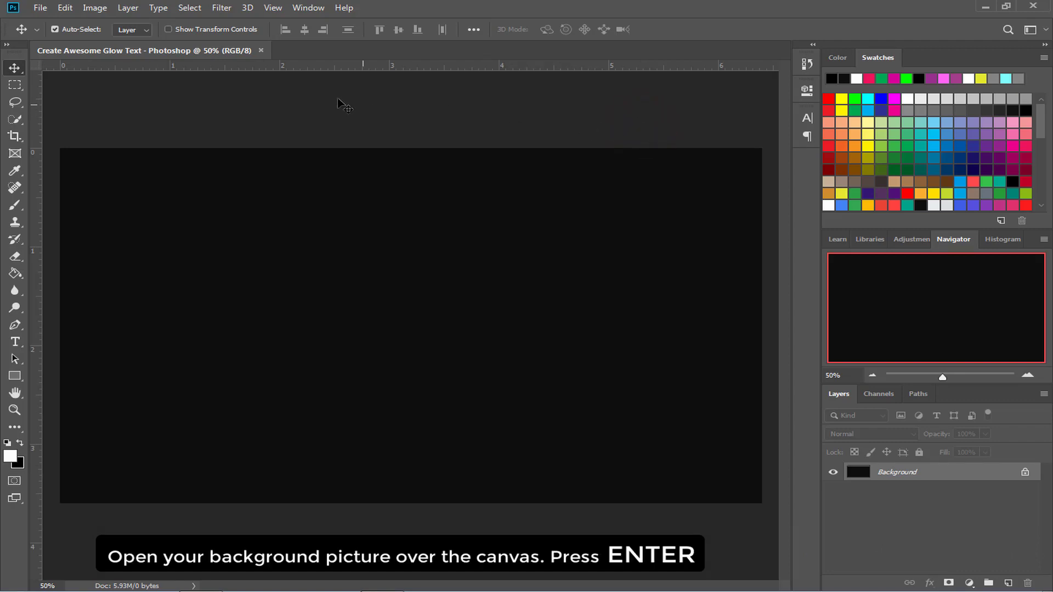
Place the image wallpaper-elegant-background-grey-illumination-wallpaper-wallpapers from Downloads as an embedded layer filling the canvas.
click(42, 8)
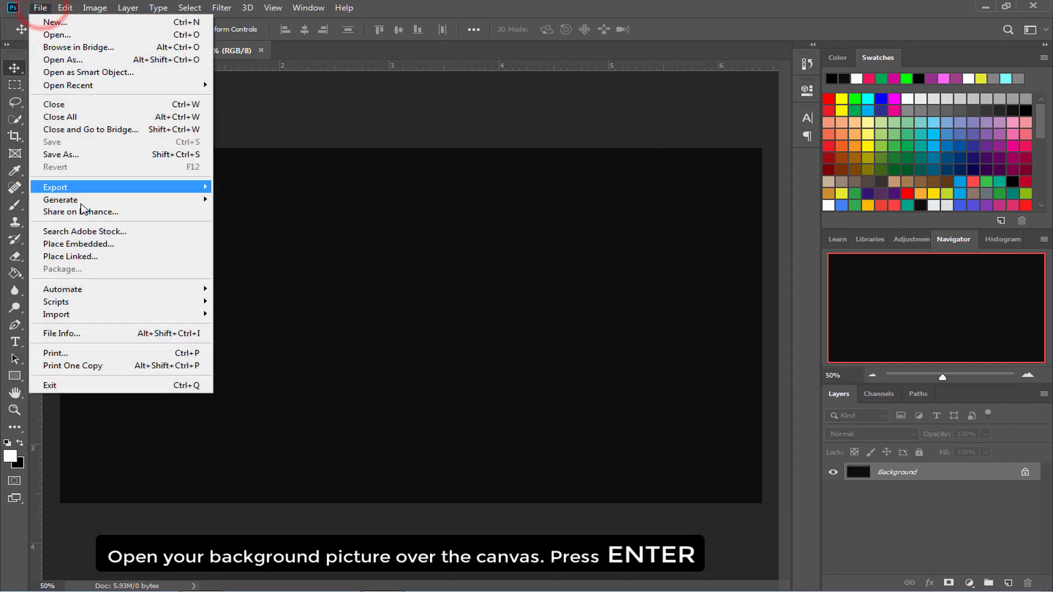
click(88, 242)
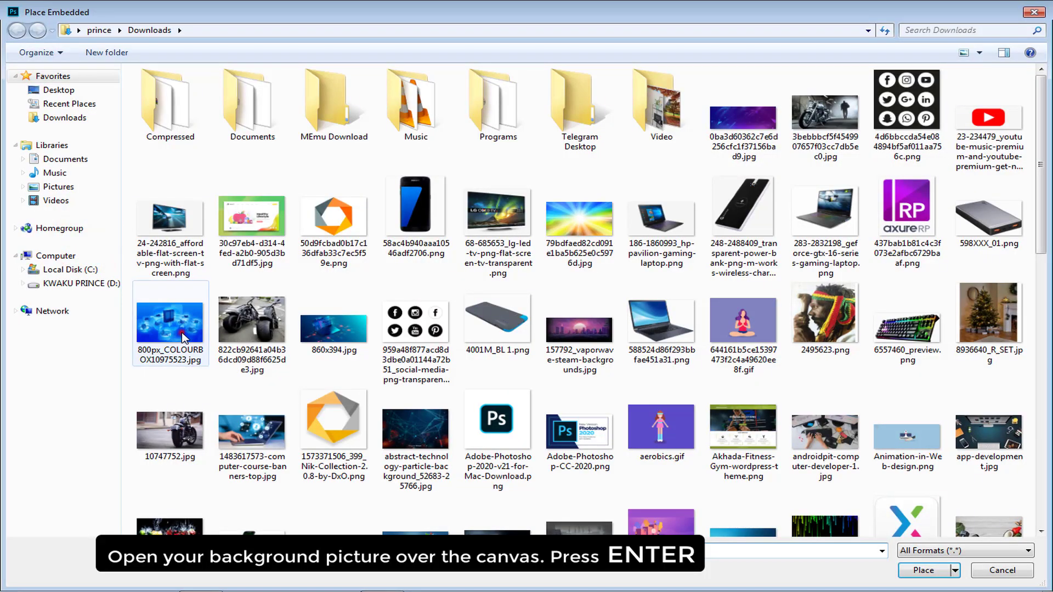
scroll(182, 336, down, 7)
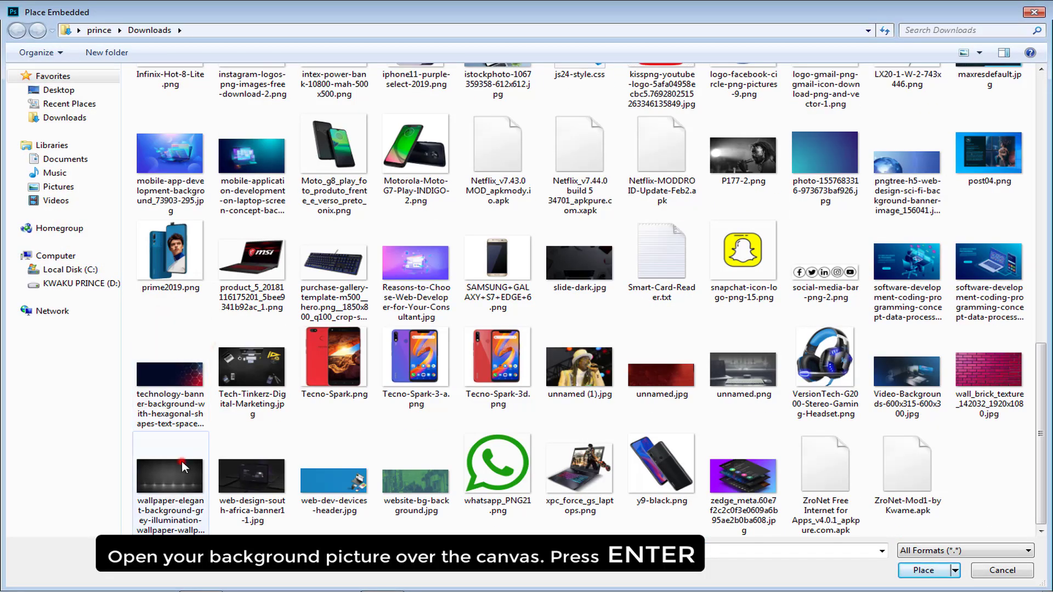
click(183, 467)
click(927, 573)
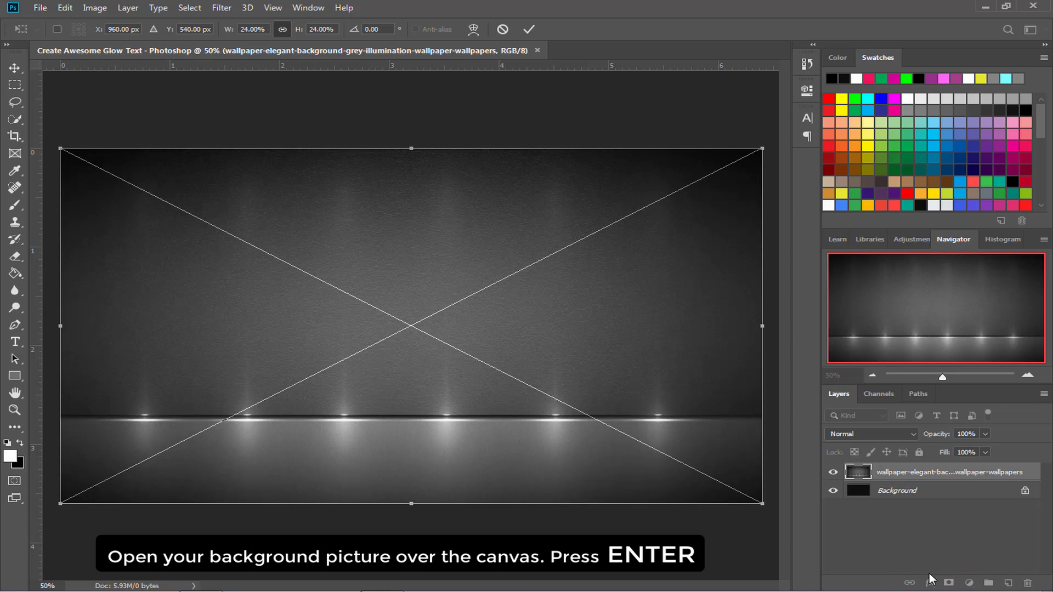
key(Return)
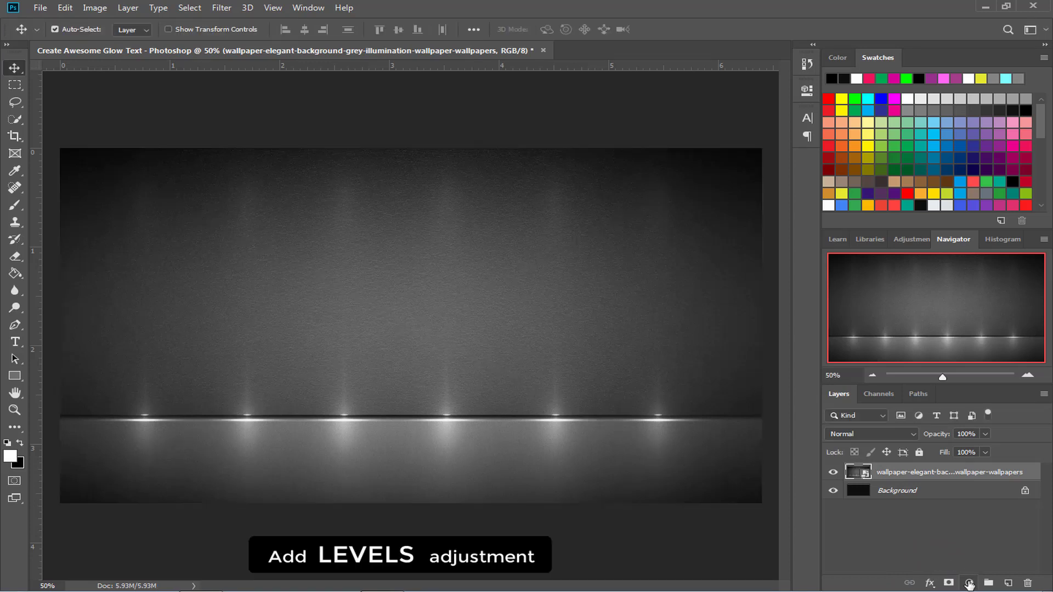
Add a Levels adjustment clipped to the wallpaper layer and raise its black input level to 51.
click(968, 583)
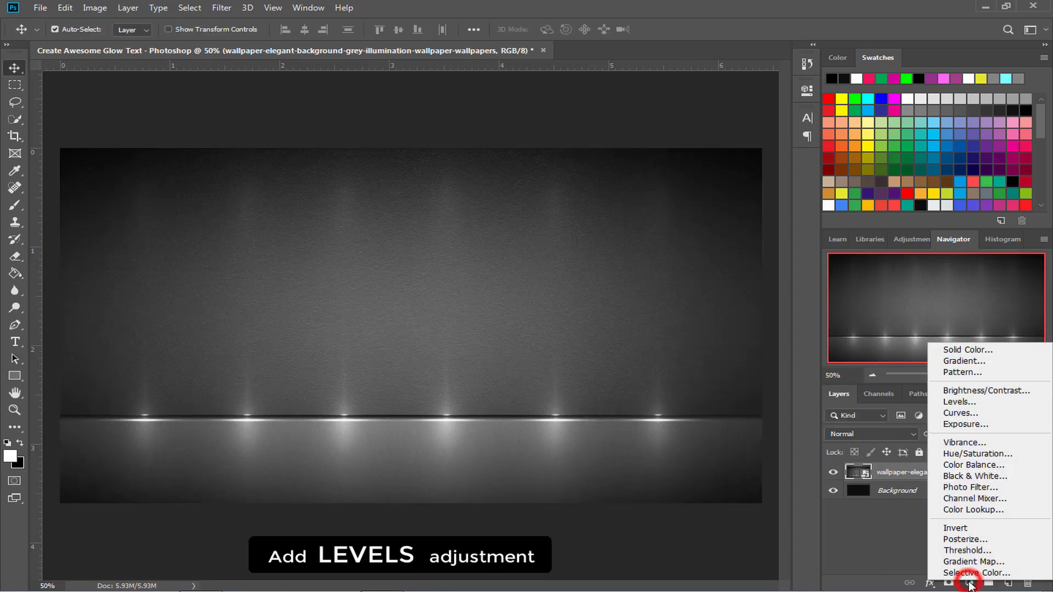
click(965, 403)
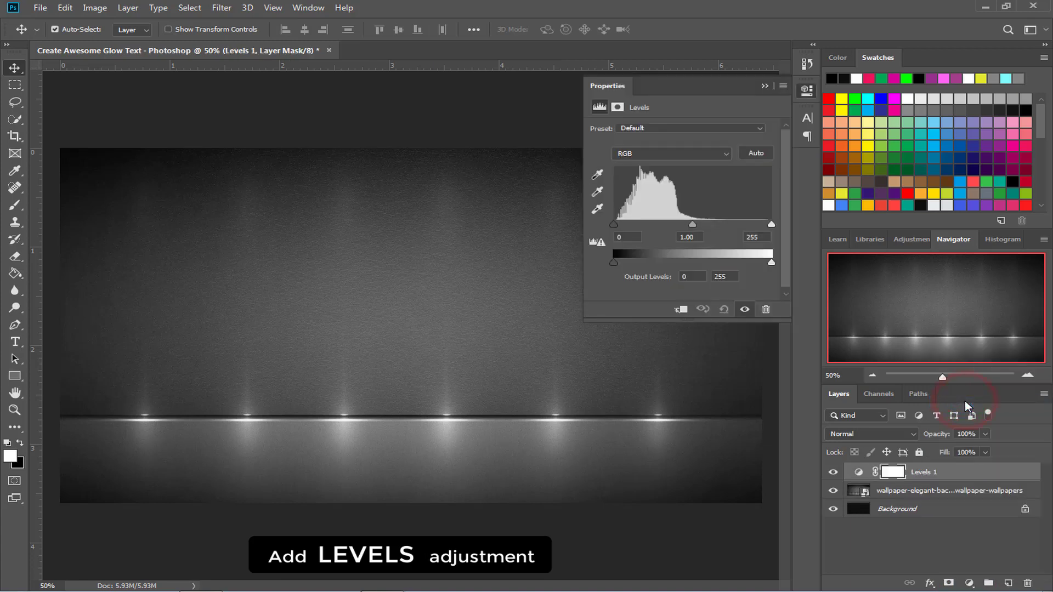
click(681, 309)
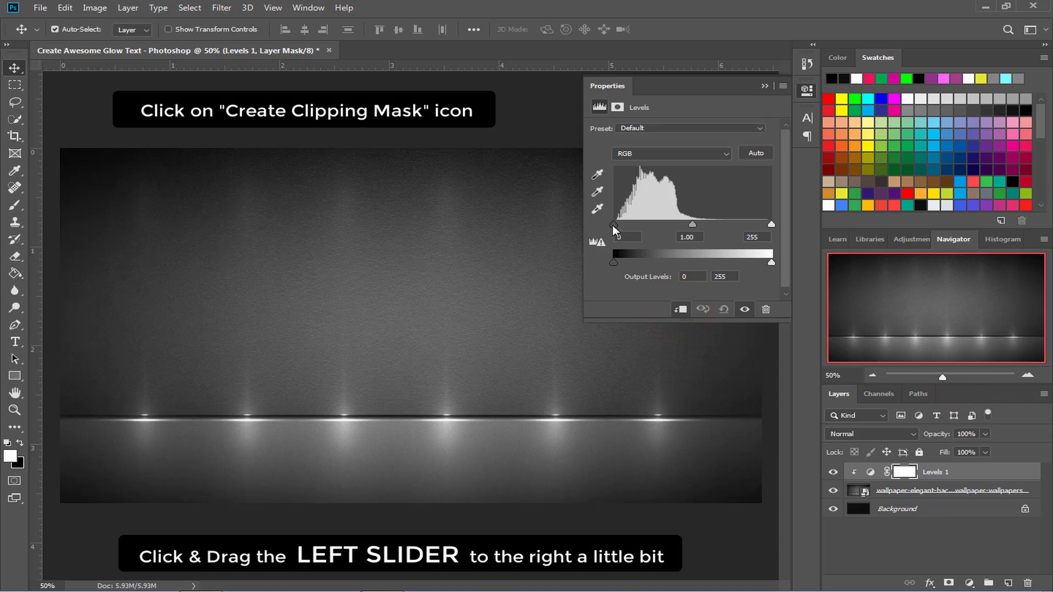
drag(614, 225, 645, 229)
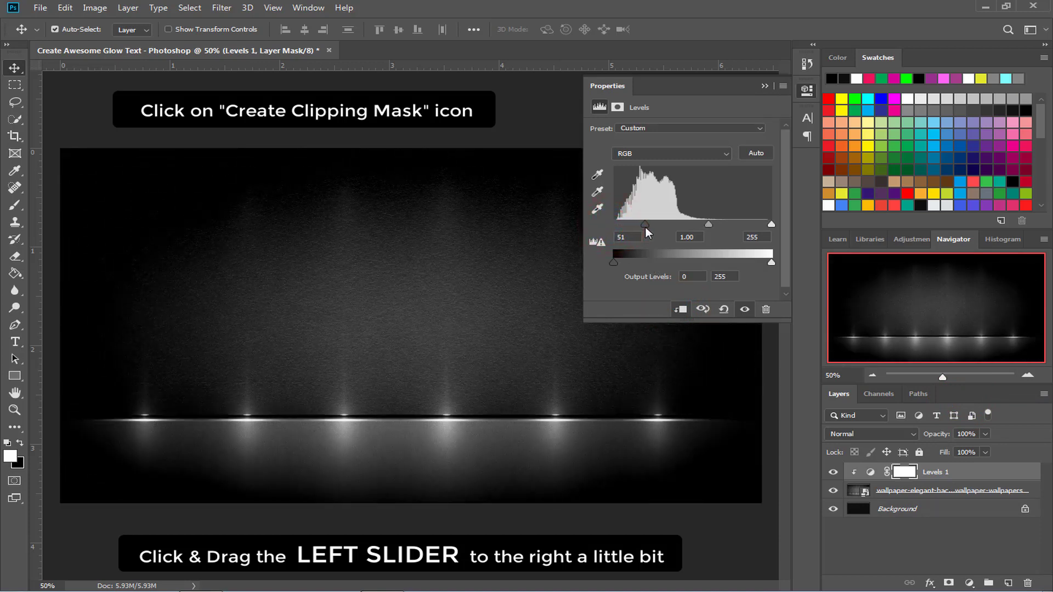
click(762, 86)
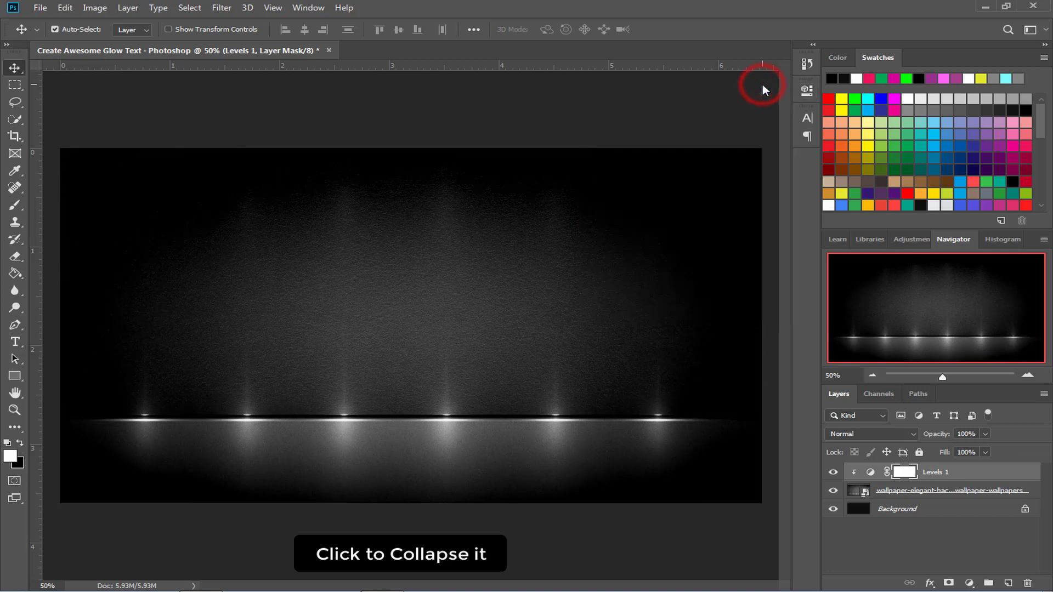
Add the text "GLOW" with the Type tool and move it to roughly the centre of the canvas.
click(16, 344)
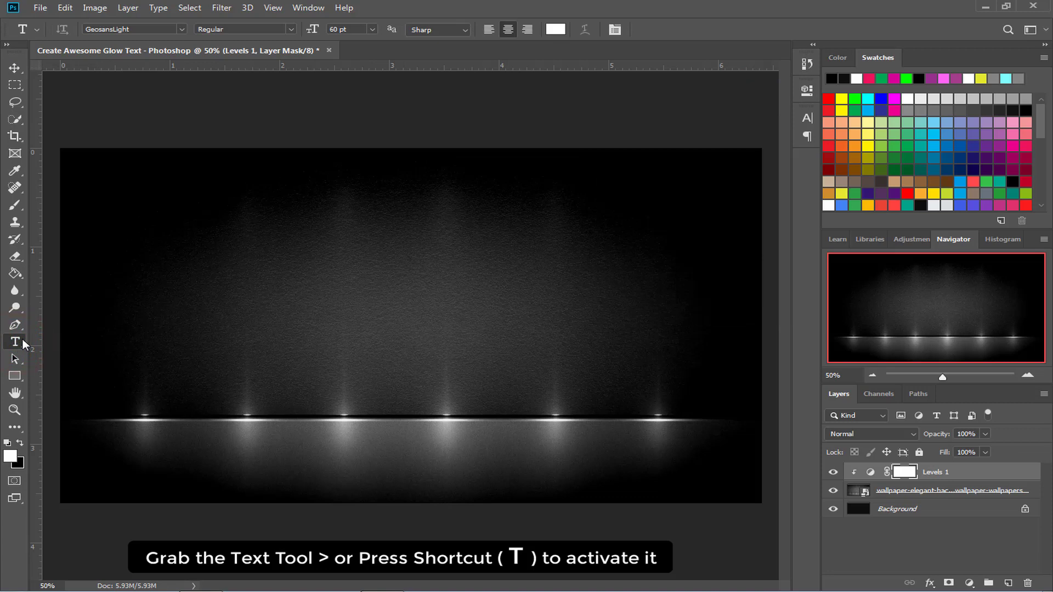
click(263, 312)
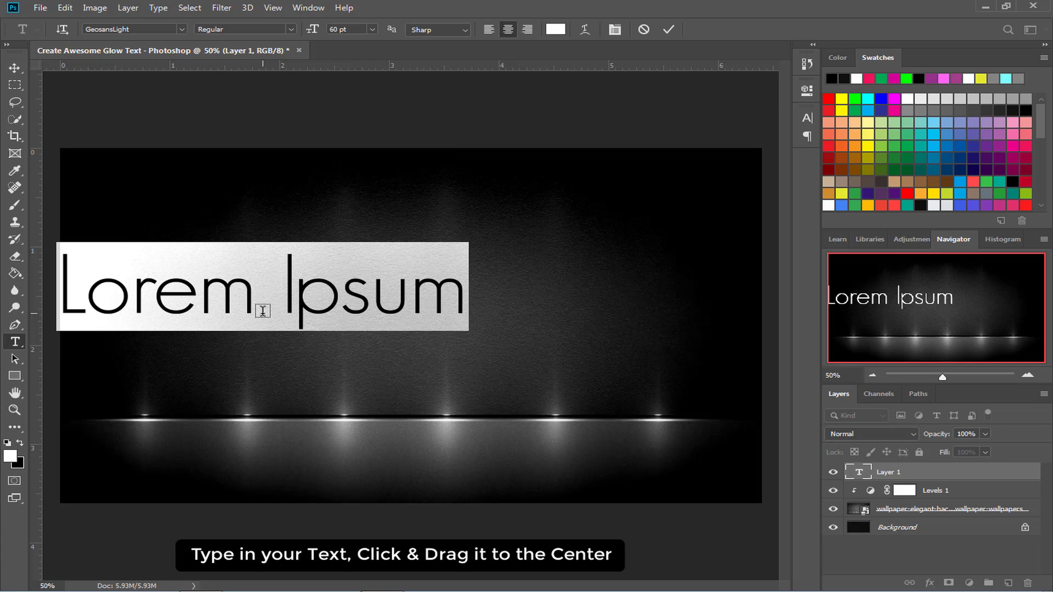
text(GLOW)
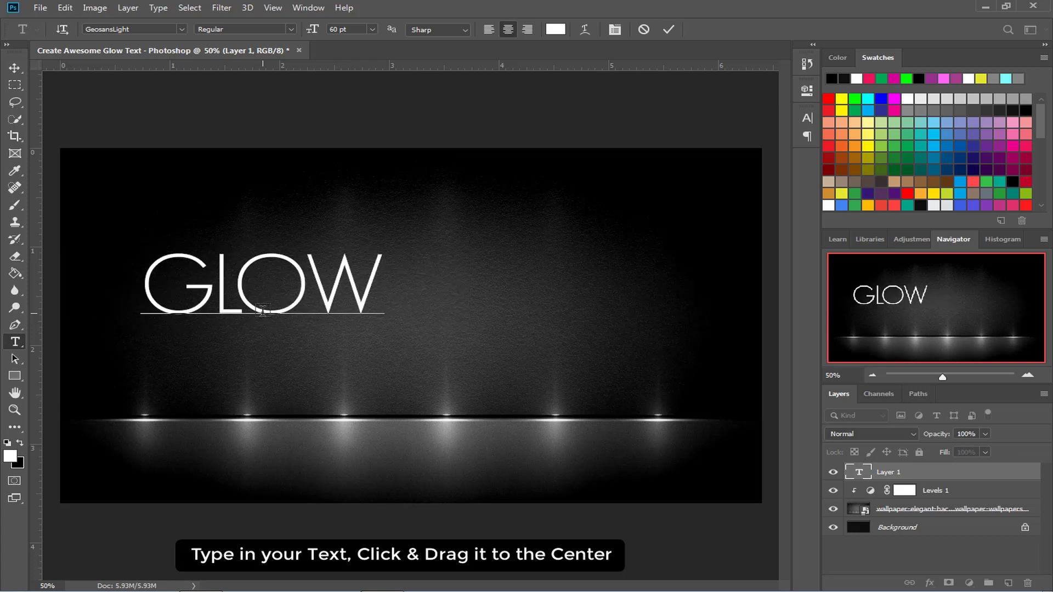
click(15, 67)
drag(304, 296, 470, 339)
Scale the GLOW text proportionally from its centre to about 171% with Free Transform.
key(ctrl+t)
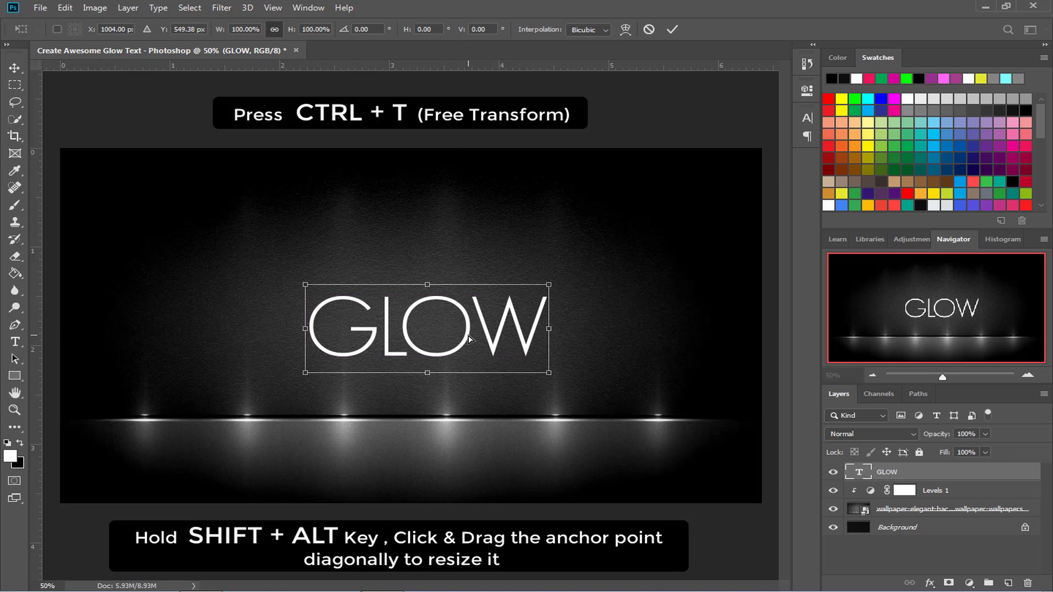
drag(548, 285, 639, 264)
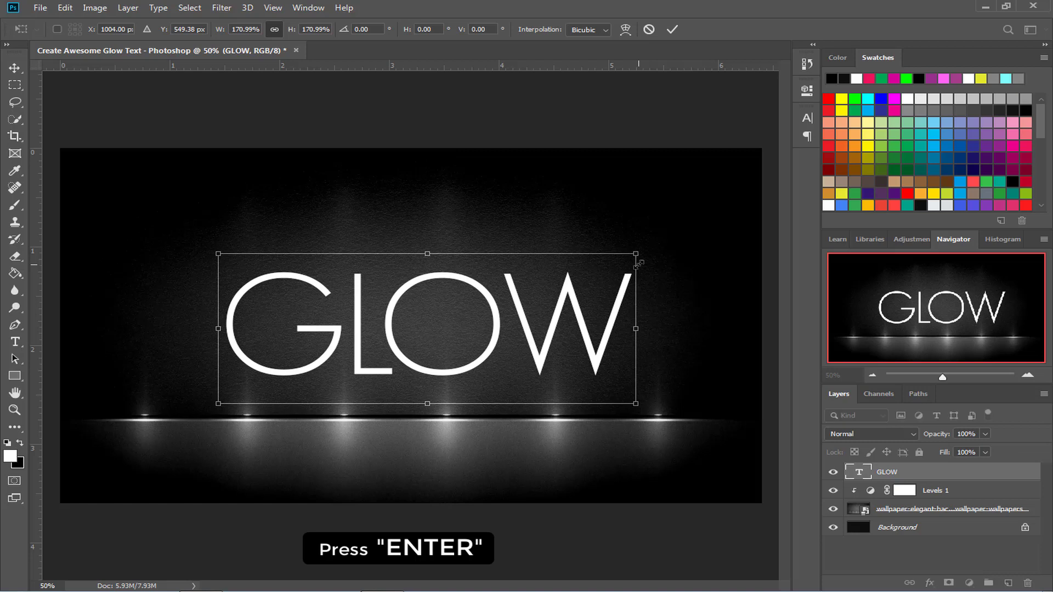
key(Return)
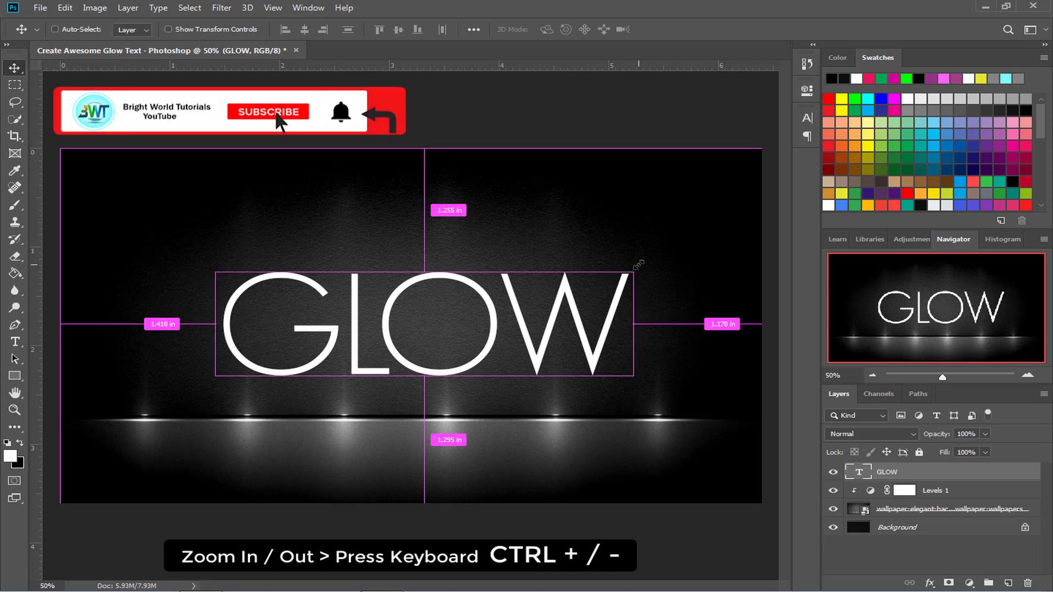
Enable an Outer Glow effect on the GLOW text layer and set its glow colour to 06f8f2.
key(ctrl+plus)
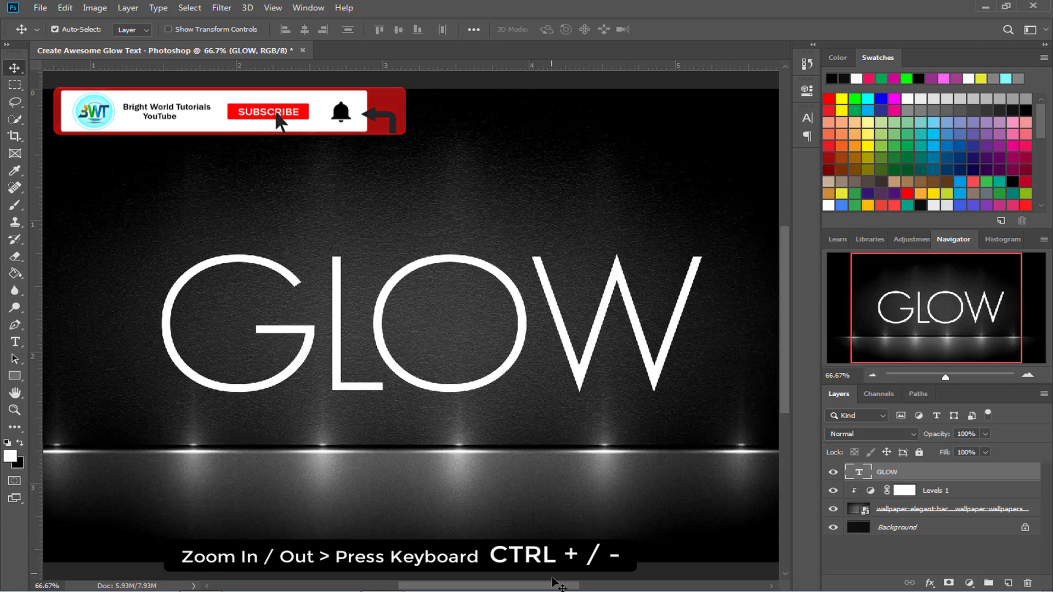
drag(561, 586, 570, 588)
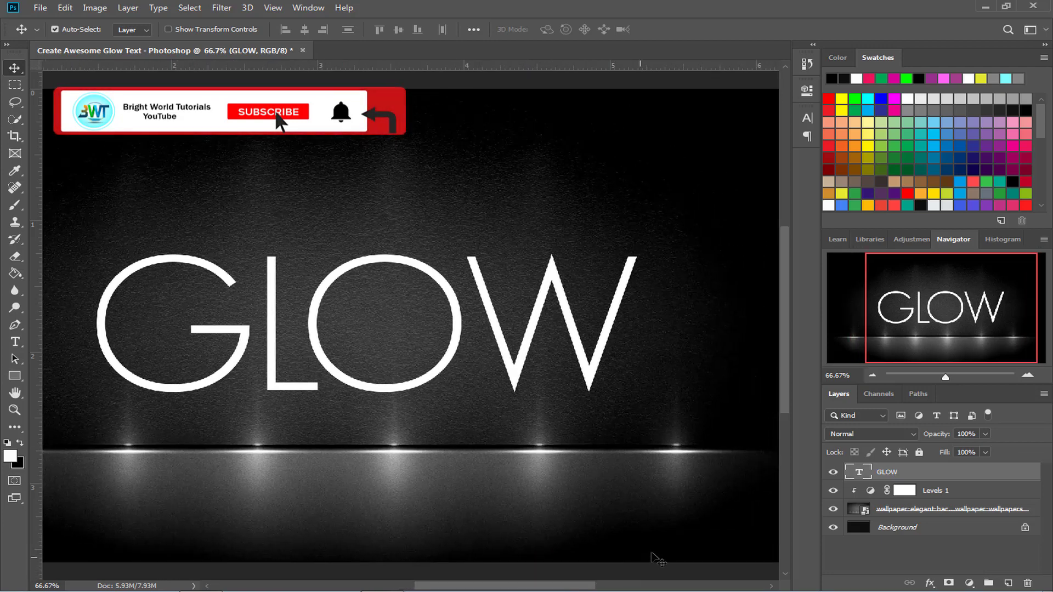
double_click(962, 473)
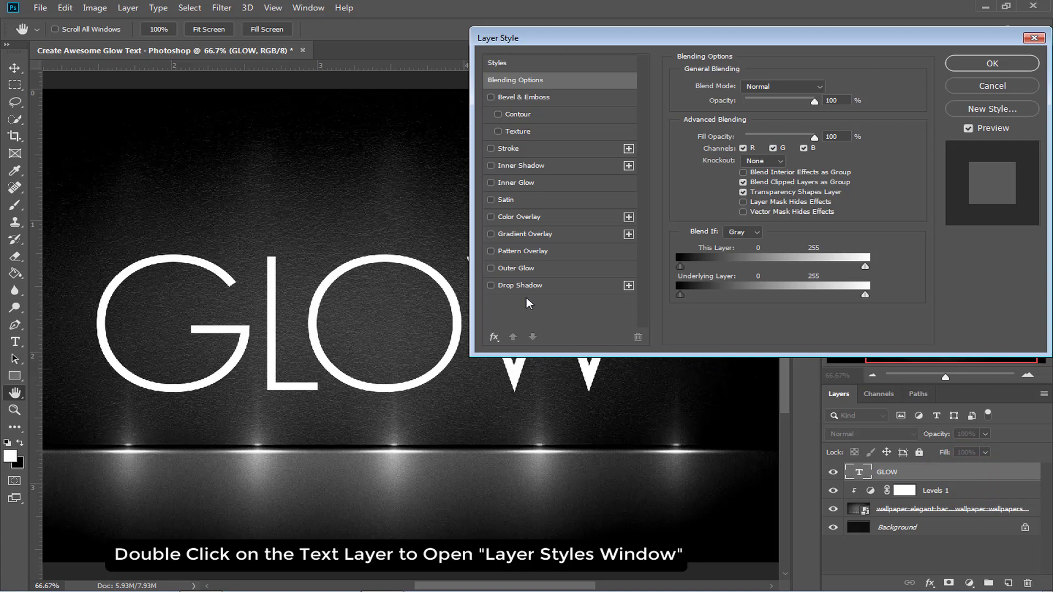
click(491, 269)
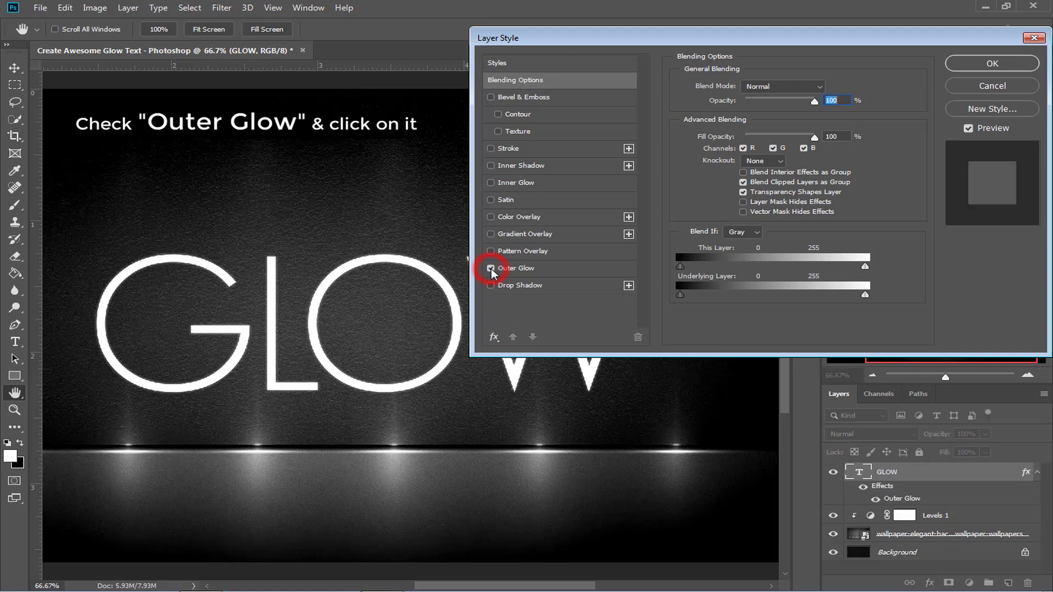
click(529, 268)
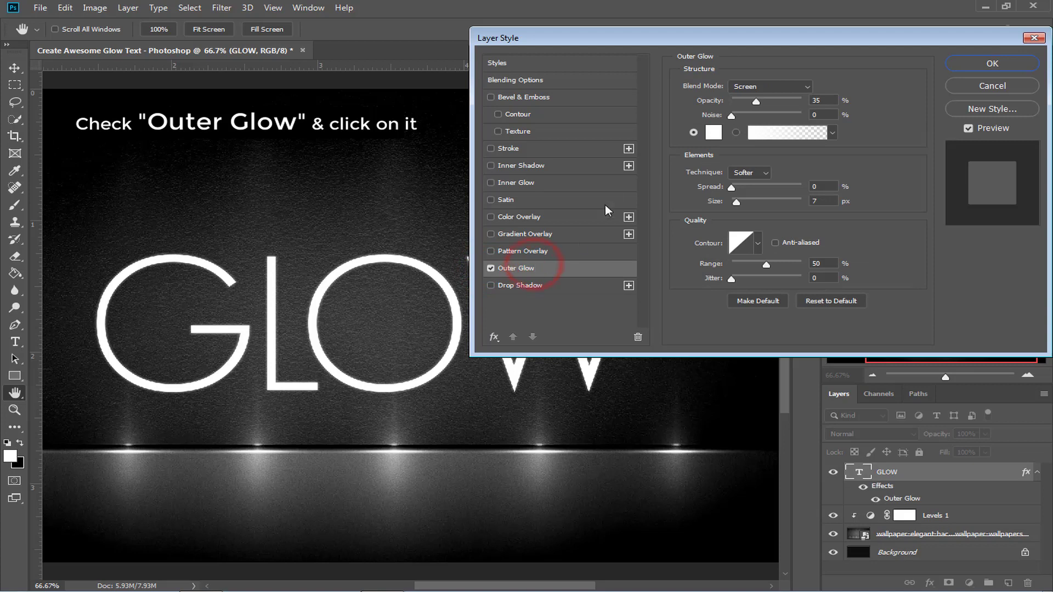
click(712, 135)
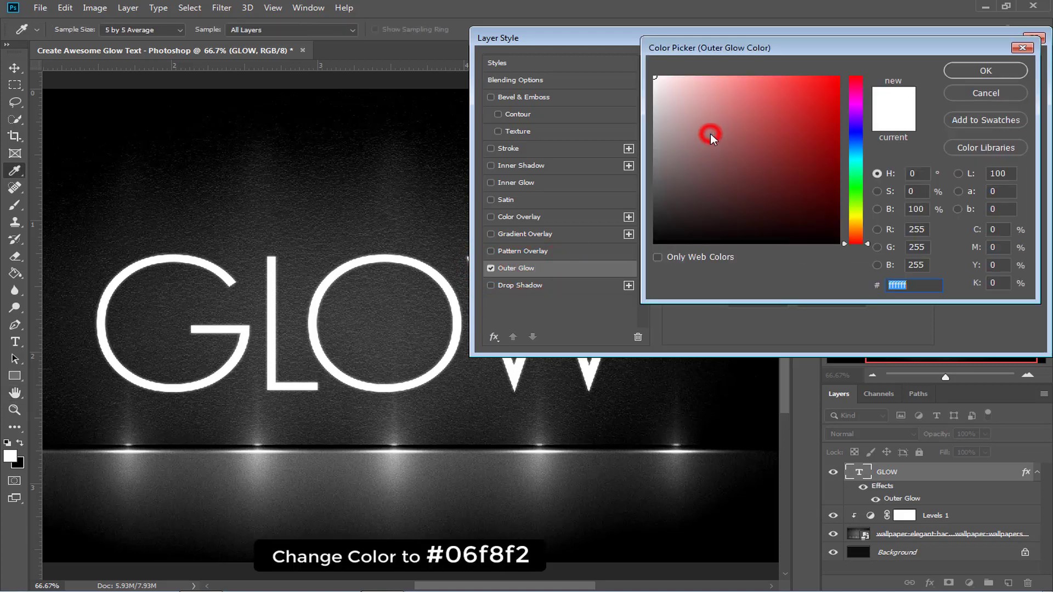
text(06f8f2)
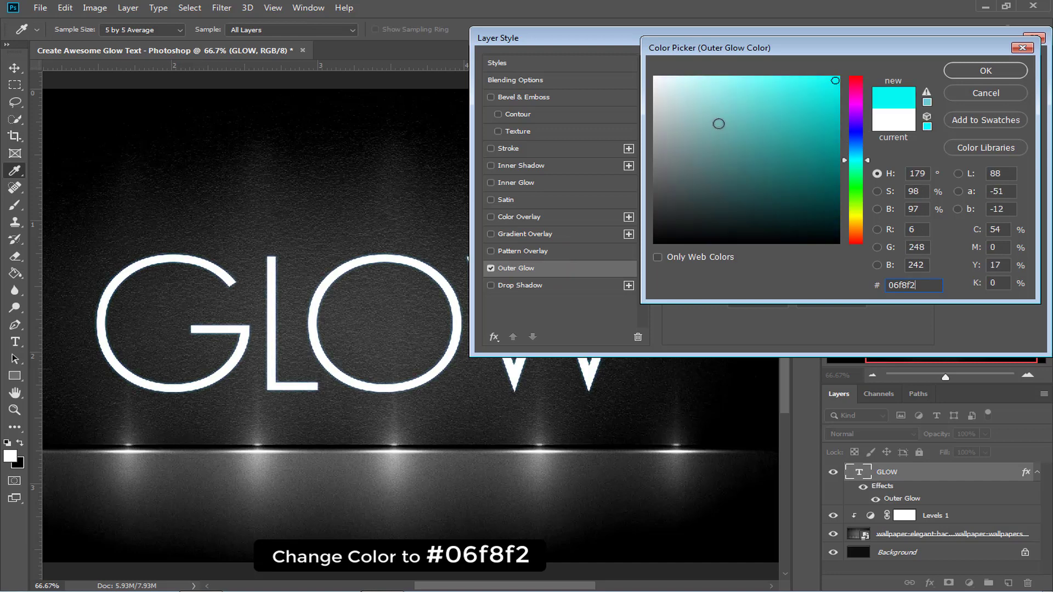
click(971, 67)
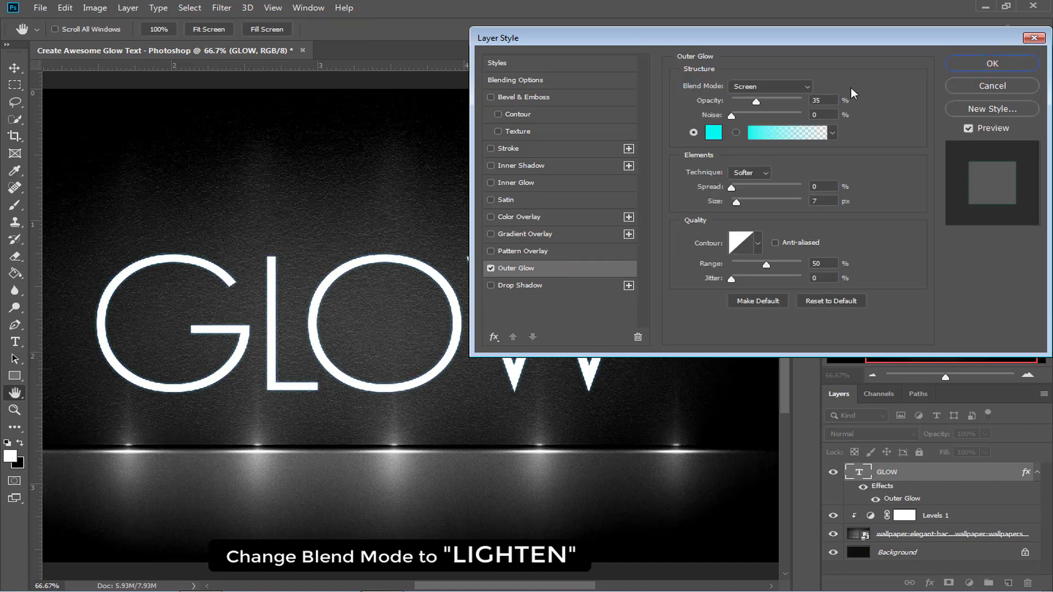
Set the Outer Glow's blend mode to Lighten, opacity to 70%, spread to 13% and size to 40 px.
click(807, 88)
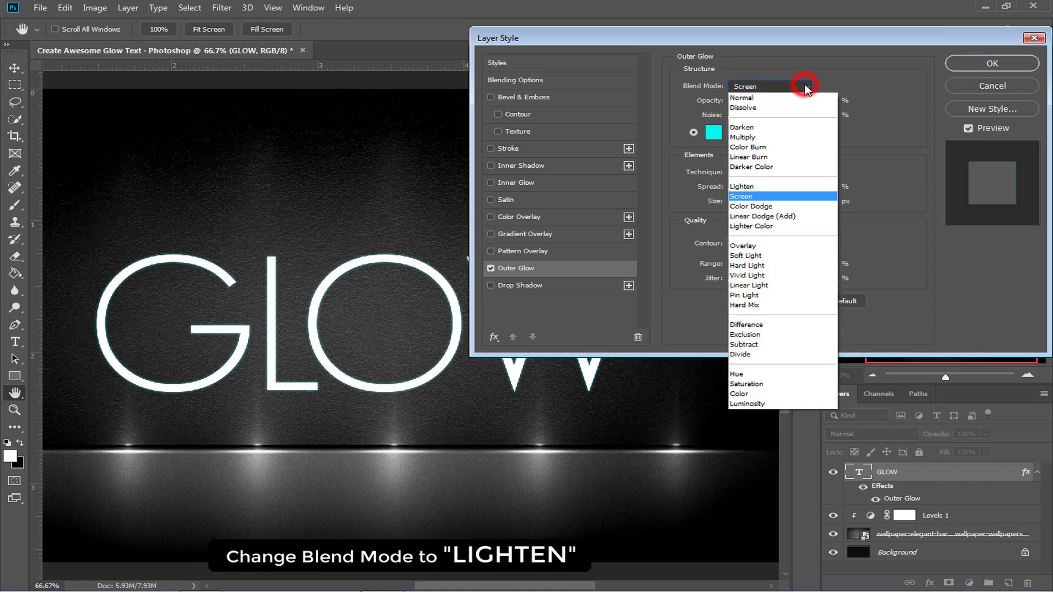
click(773, 186)
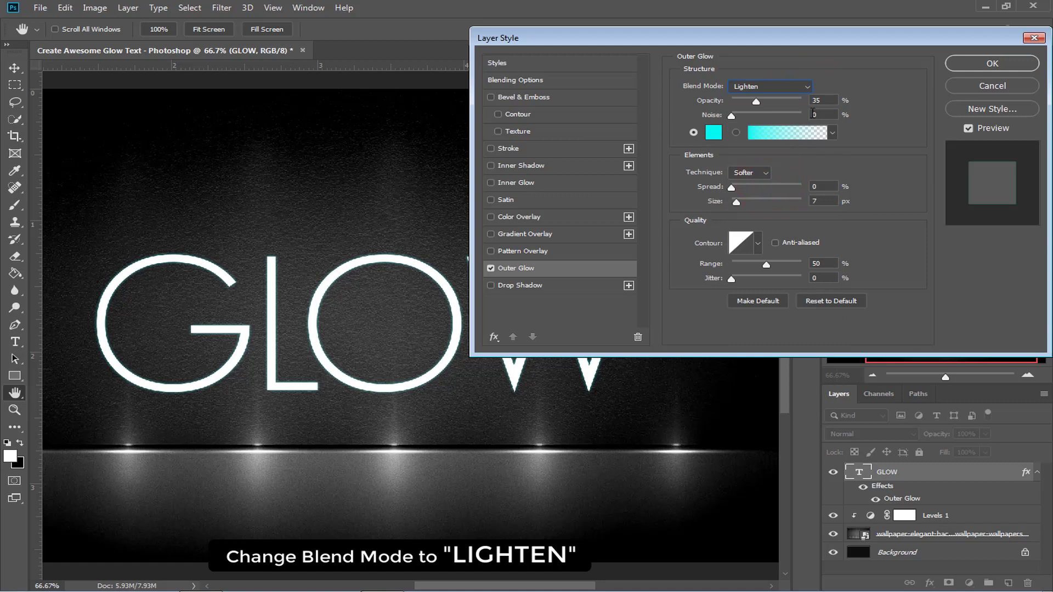
double_click(823, 100)
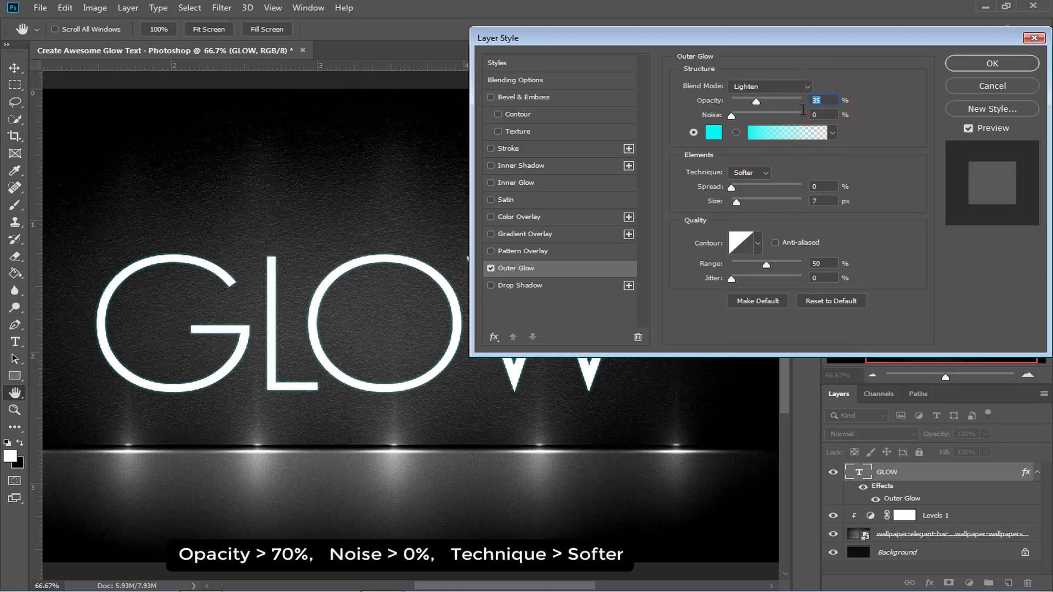
text(70)
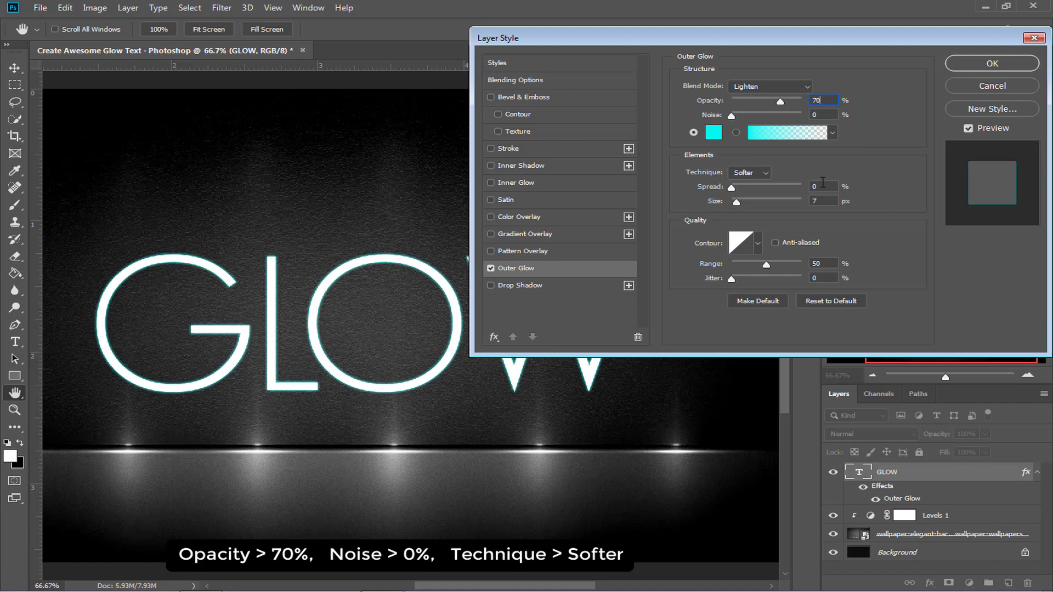
double_click(824, 186)
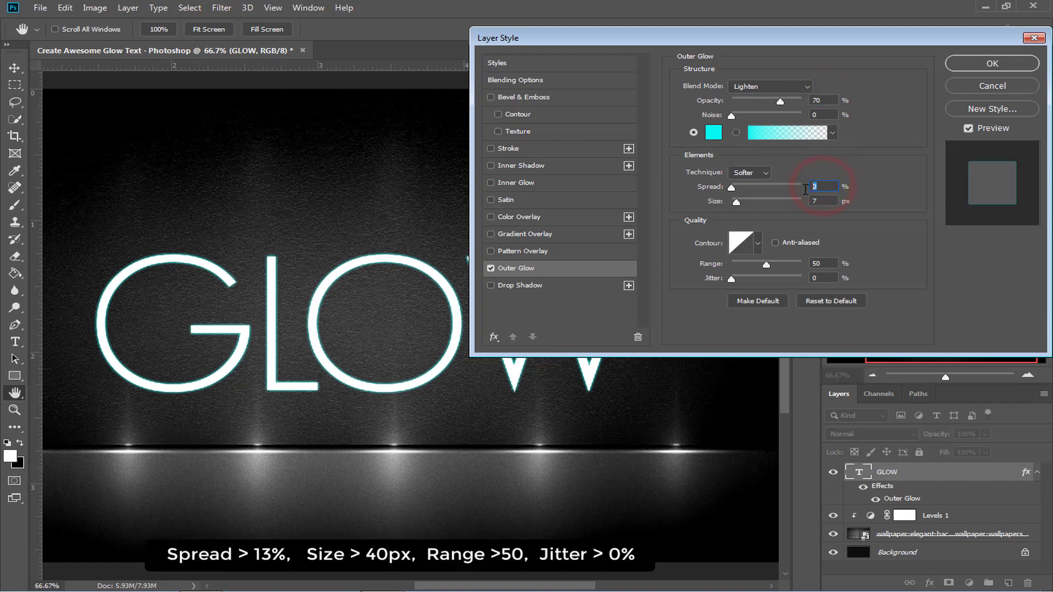
text(13)
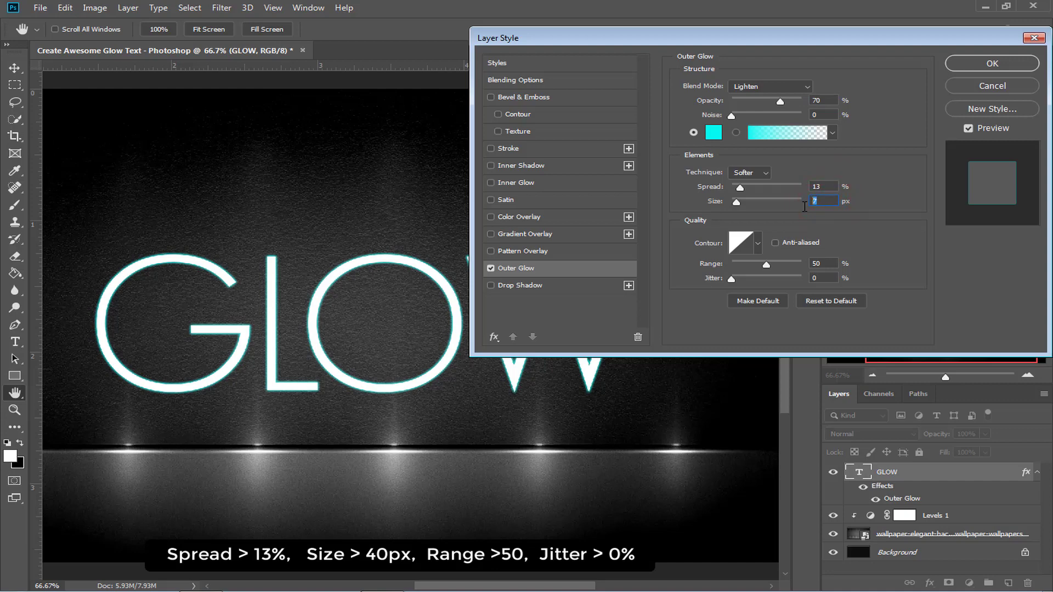
text(40)
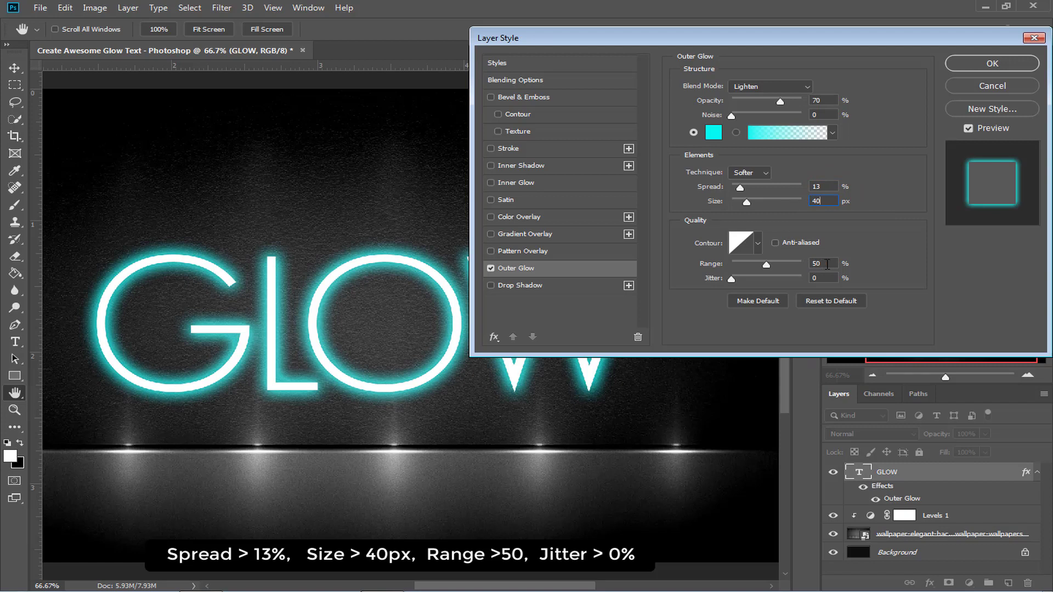
click(826, 280)
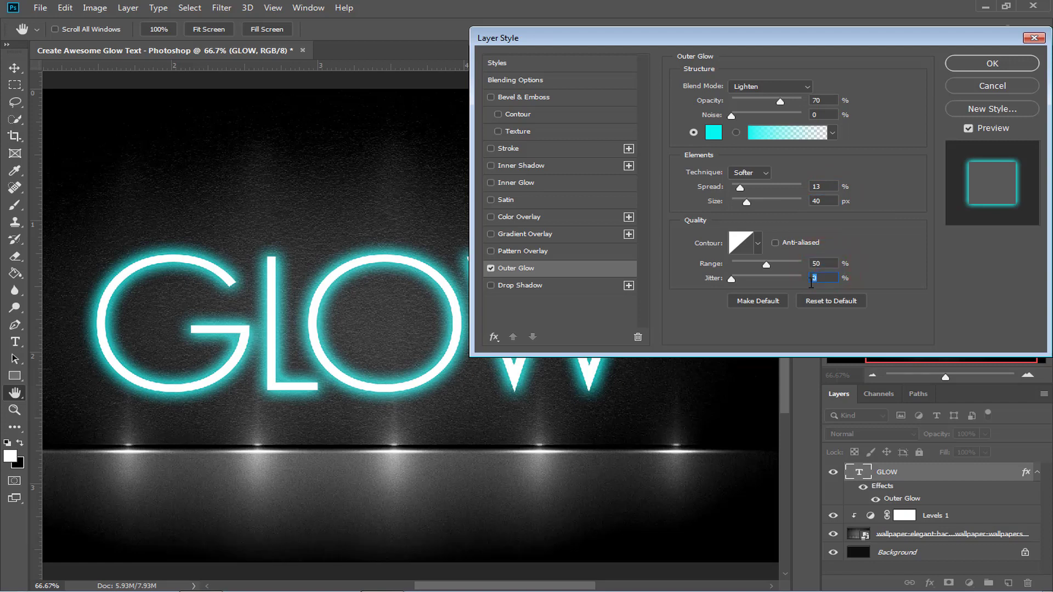
Enable an Inner Glow effect on the GLOW text layer and set its glow colour to 06f8f2.
click(491, 183)
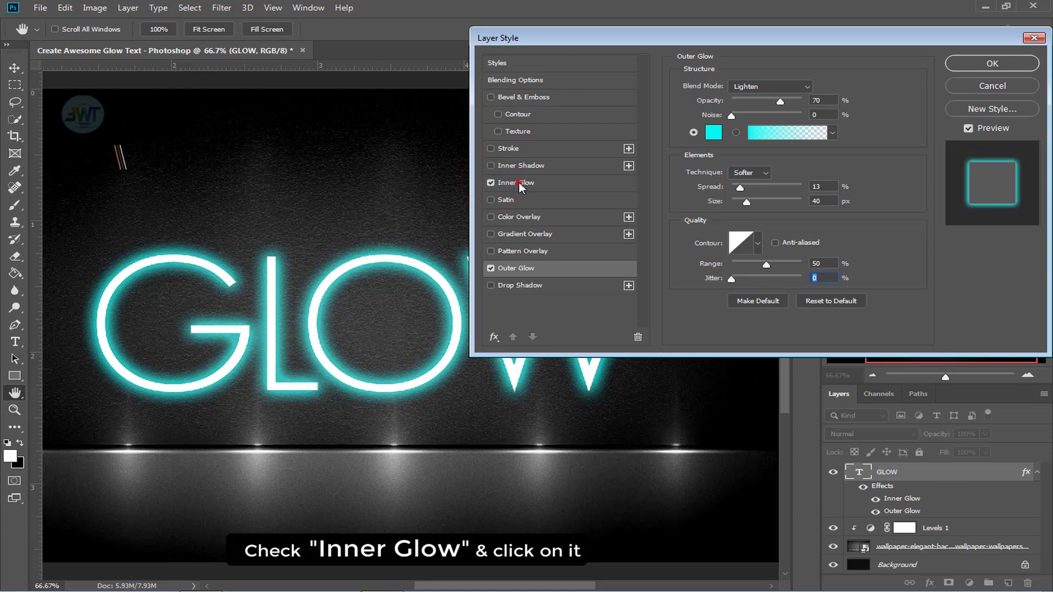
click(519, 184)
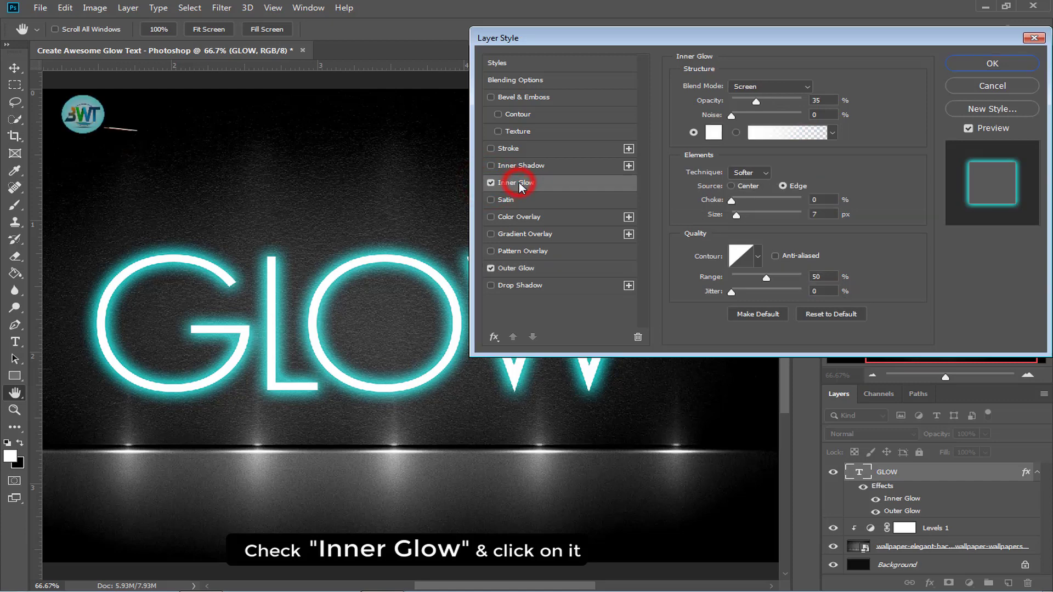
click(714, 133)
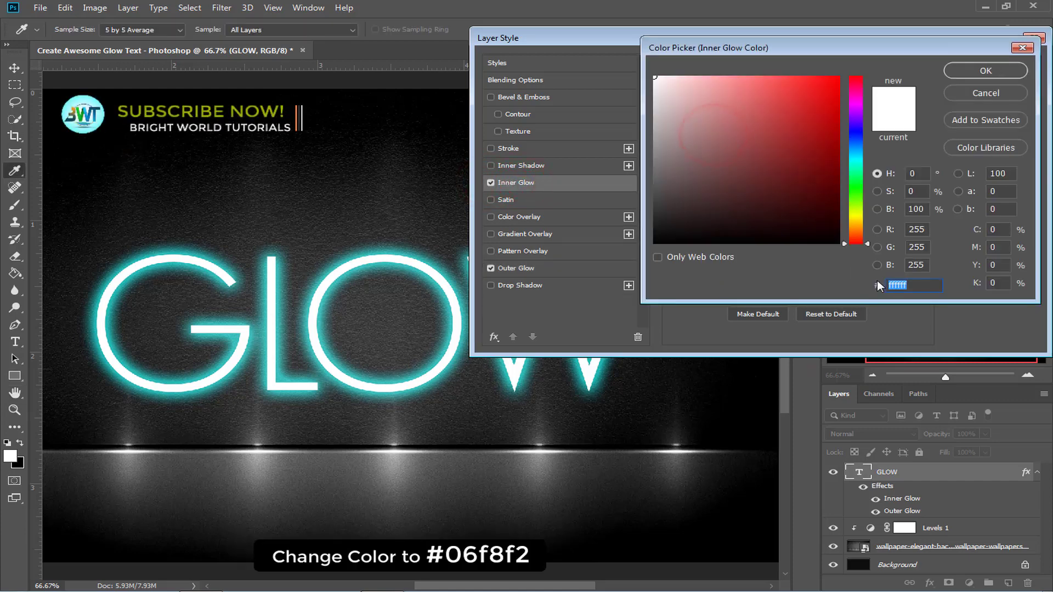
text(06)
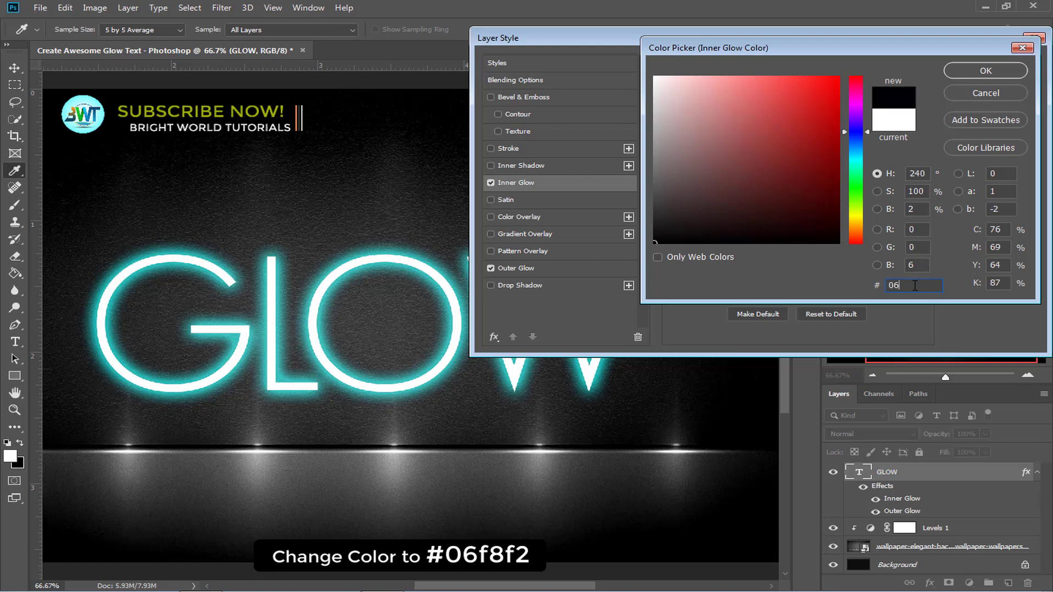
text(f8f2)
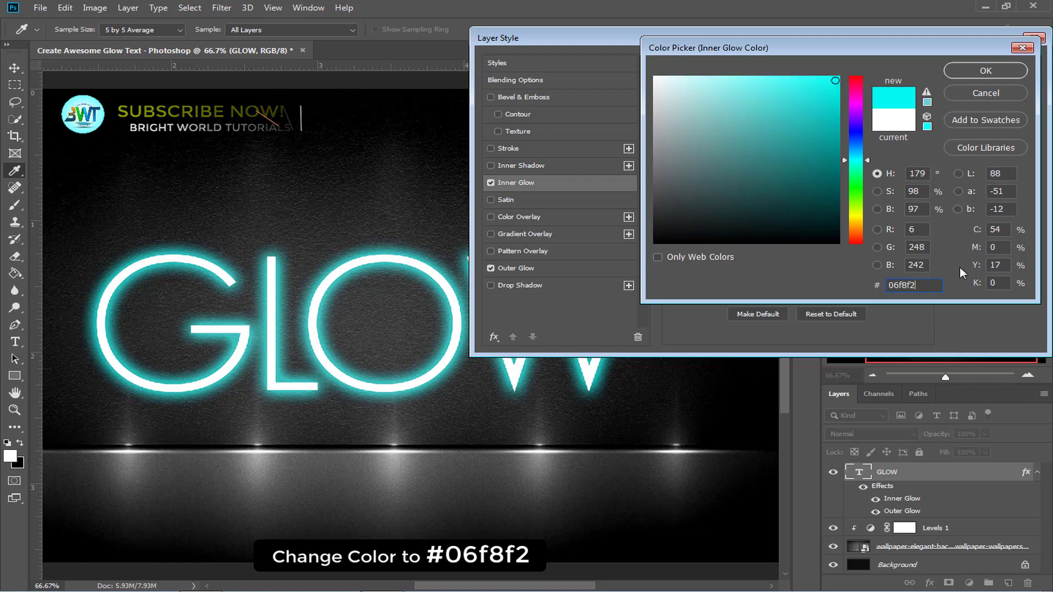
click(987, 71)
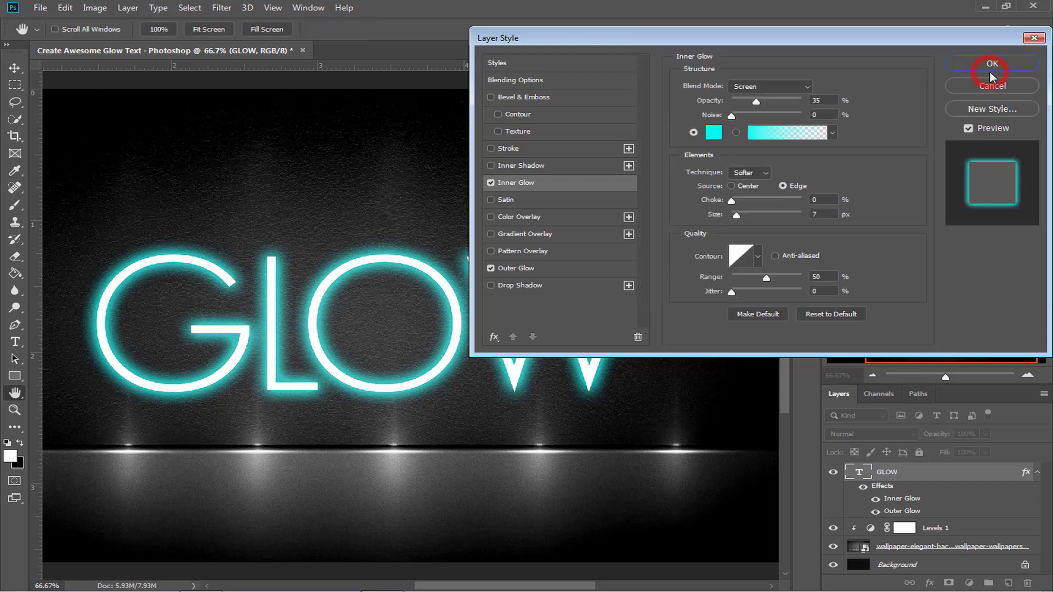
Set the Inner Glow to Linear Light blend mode, 50% opacity, Center source and 15 px size, and apply the layer styles.
click(803, 87)
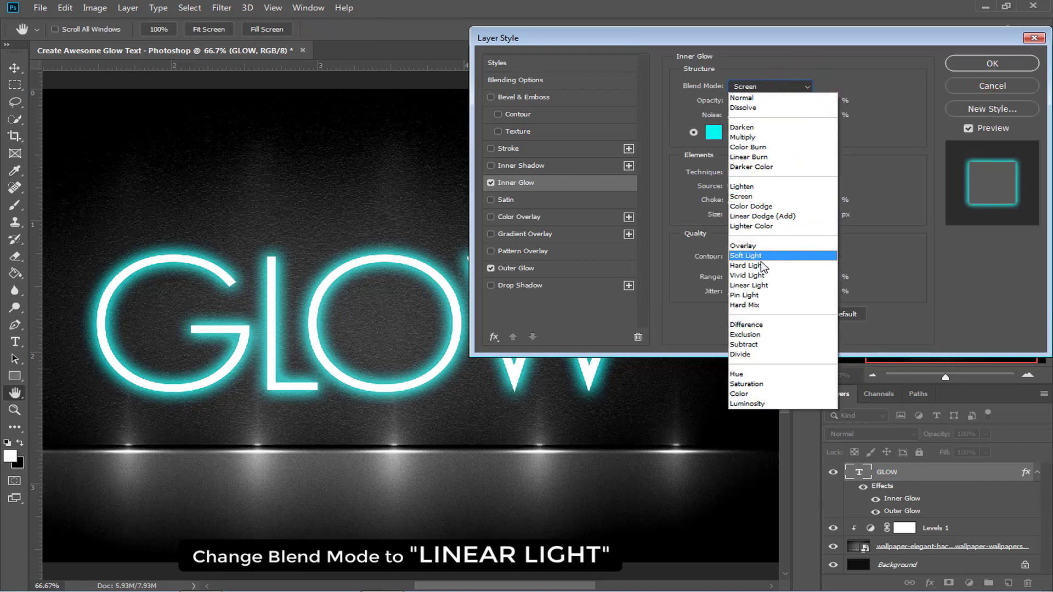
click(759, 286)
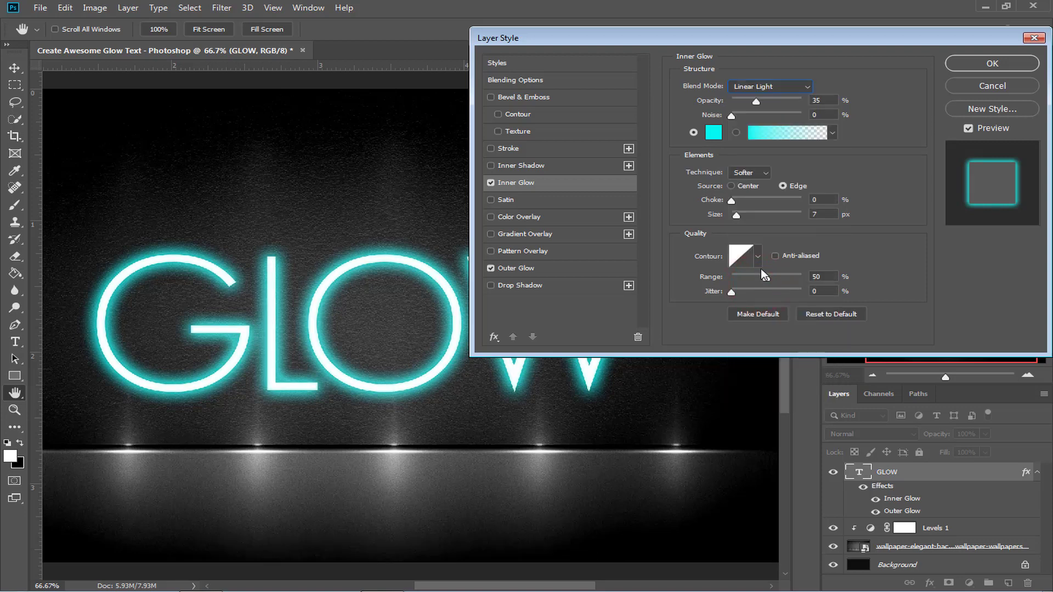
click(832, 102)
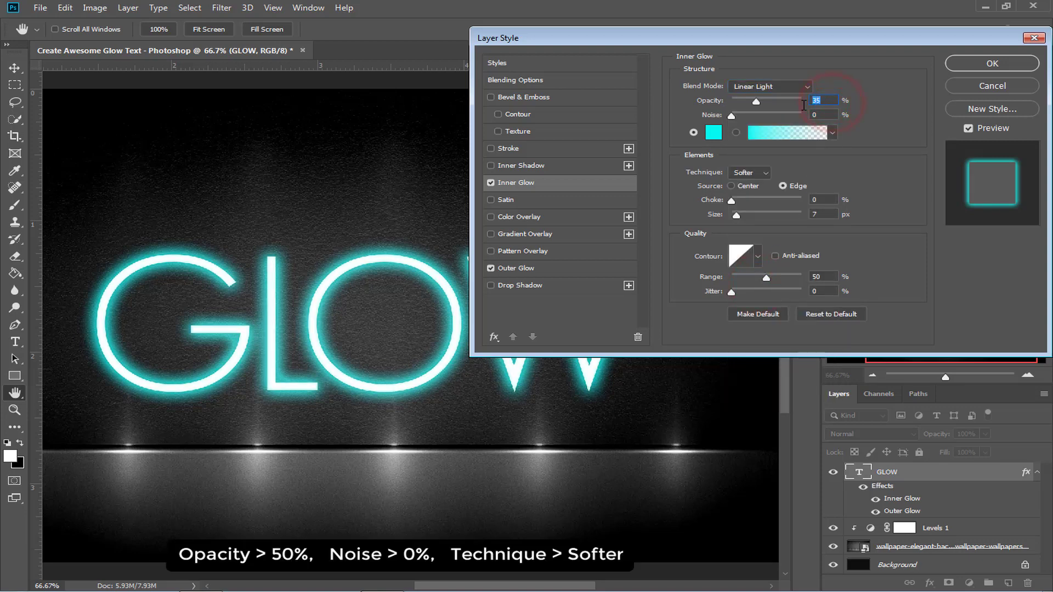
text(50)
click(730, 186)
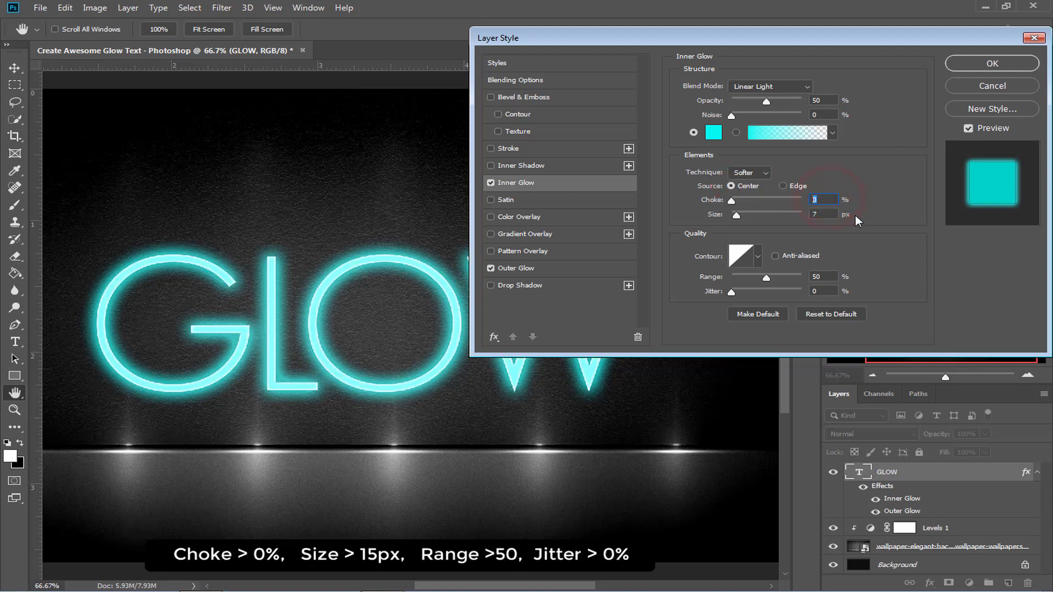
click(833, 214)
text(15)
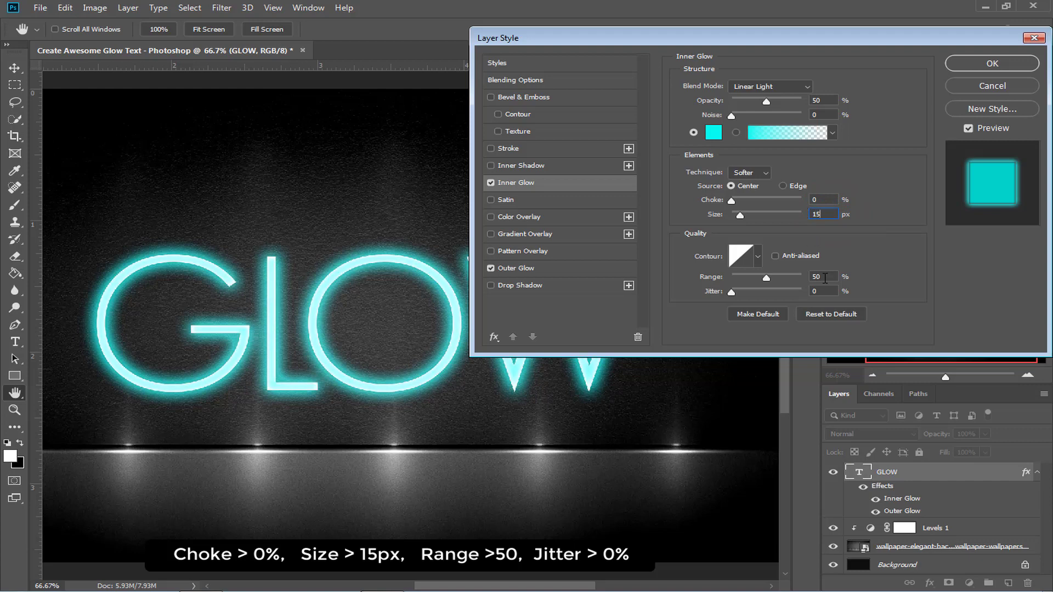
key(Tab)
click(978, 61)
Nudge the GLOW text slightly to the left to centre it over the background with the Move tool.
key(v)
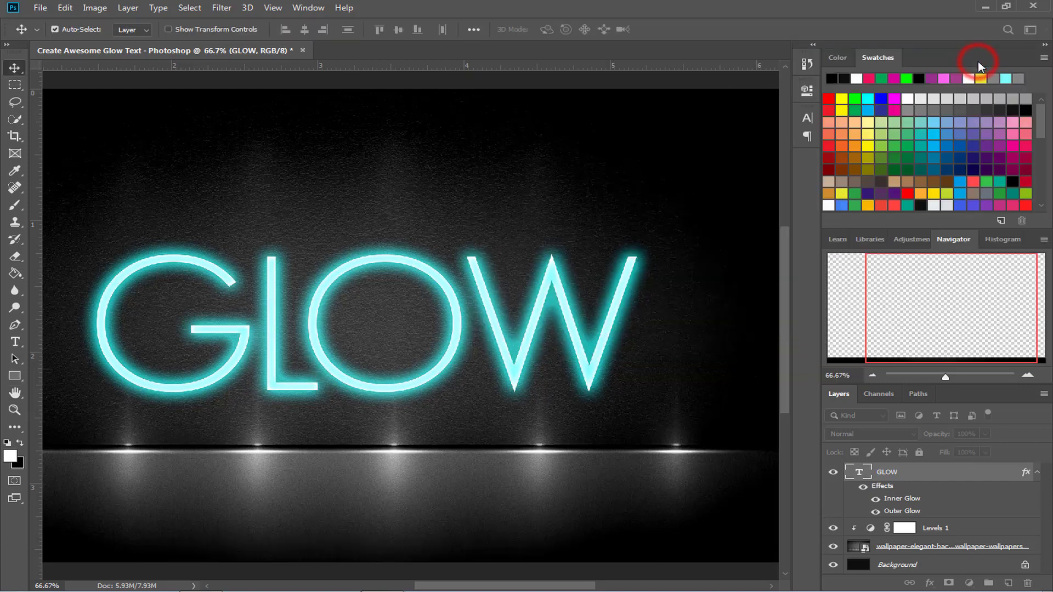
key(ctrl+minus)
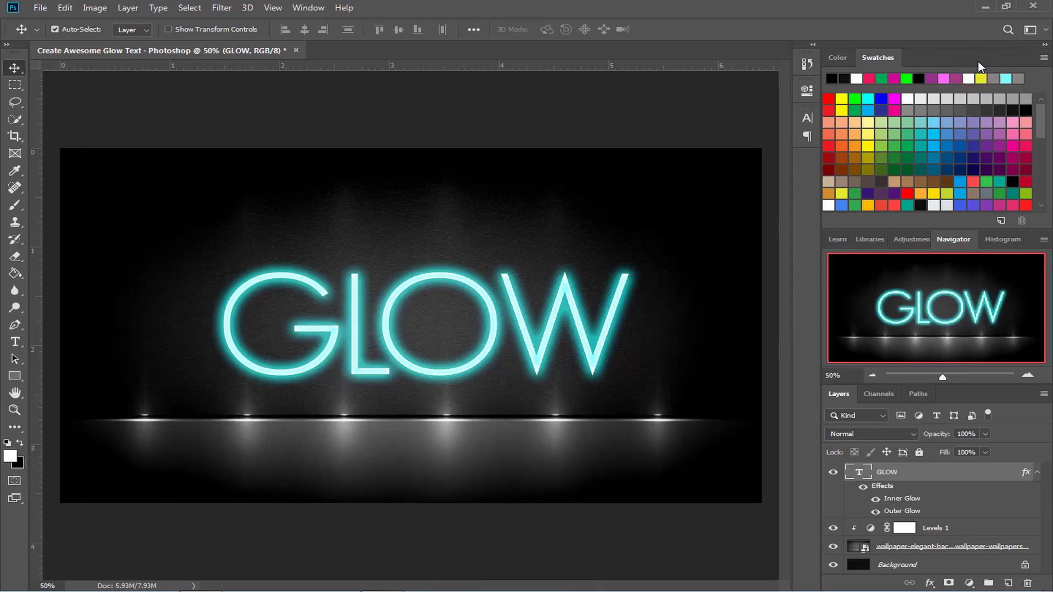
key(shift+Left)
key(shift+Left)
key(shift+Left)
key(shift+Left)
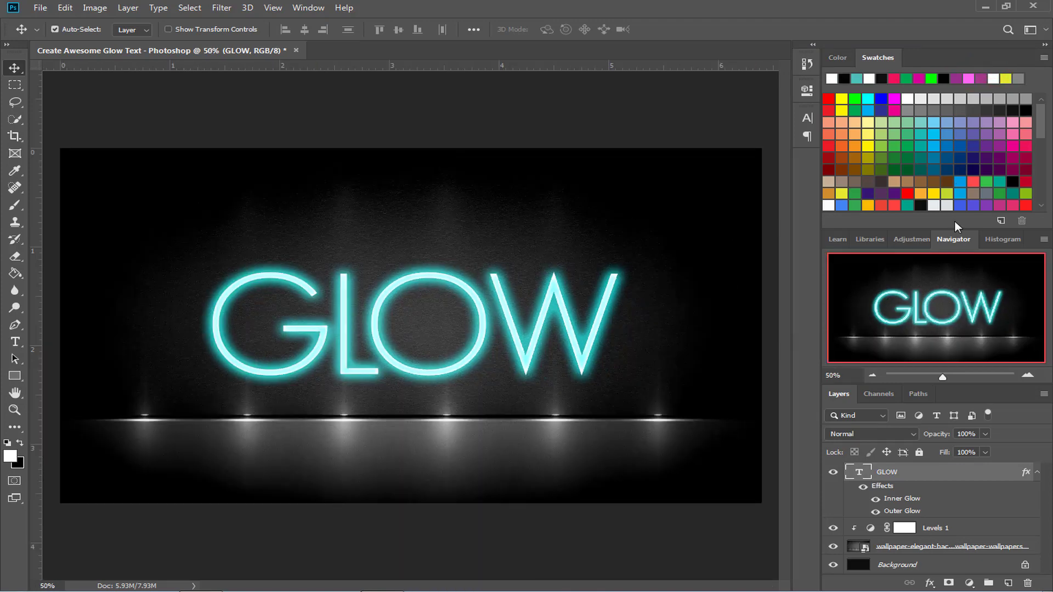
Add a new layer directly above Levels 1 and choose a Soft Round brush with 100% opacity and 100% flow.
click(954, 529)
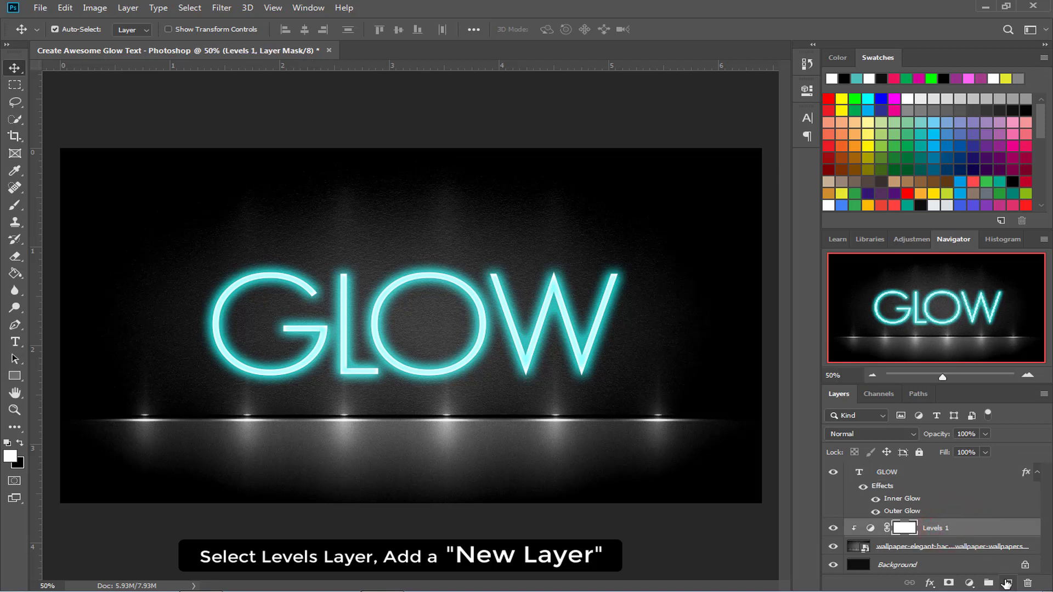
click(1007, 583)
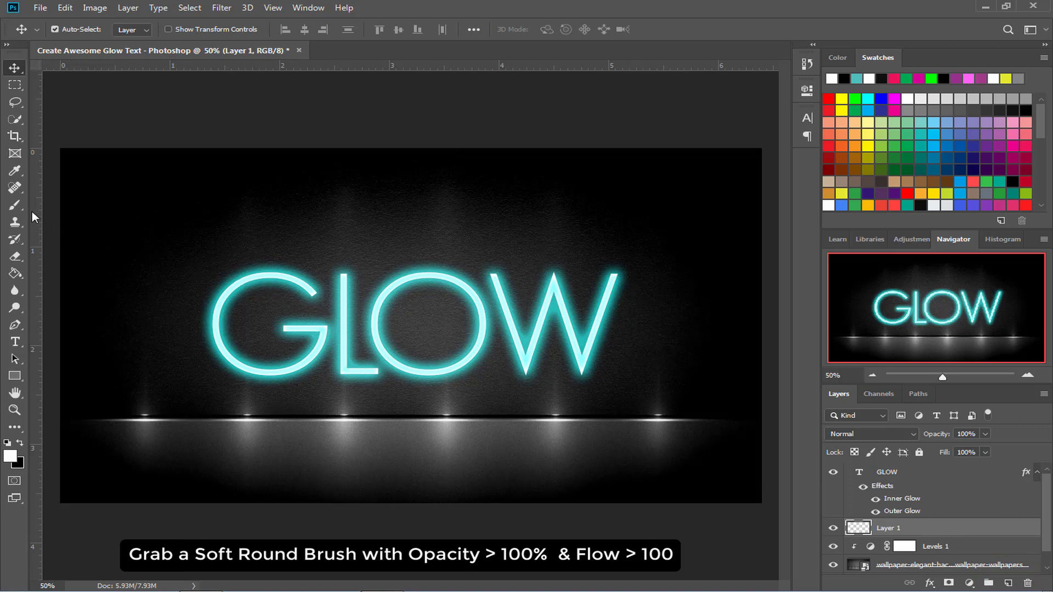
click(14, 207)
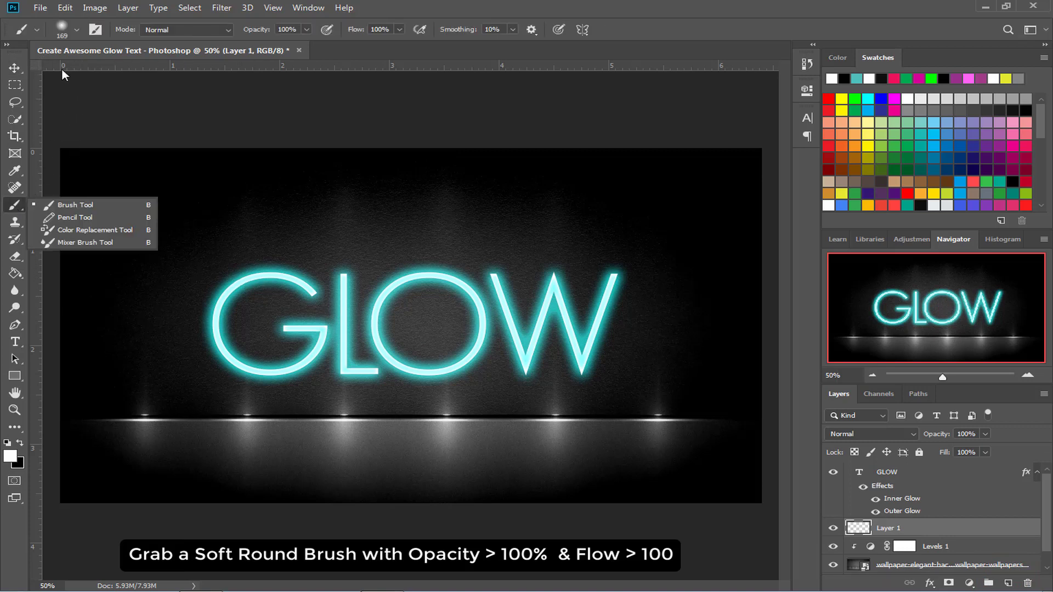
click(77, 31)
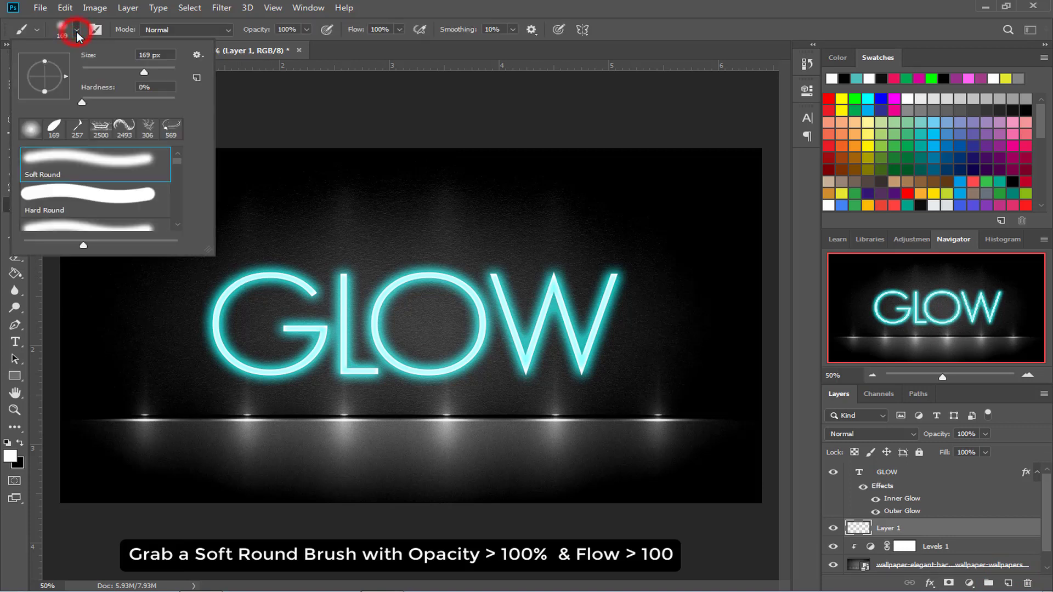
click(80, 160)
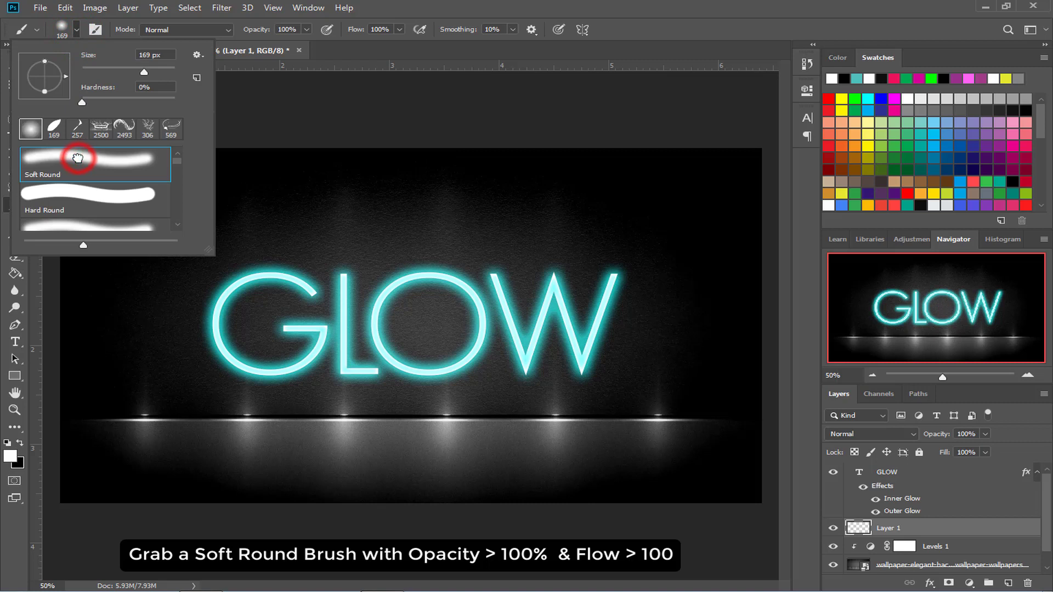
click(289, 30)
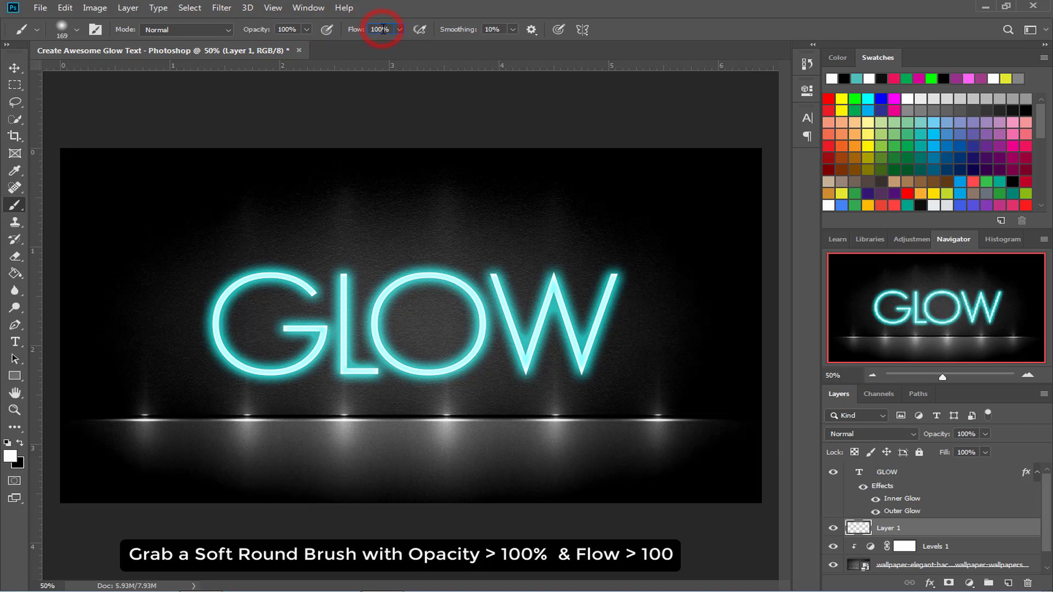
Set the foreground colour to 0aeae2 for the Brush tool.
click(12, 457)
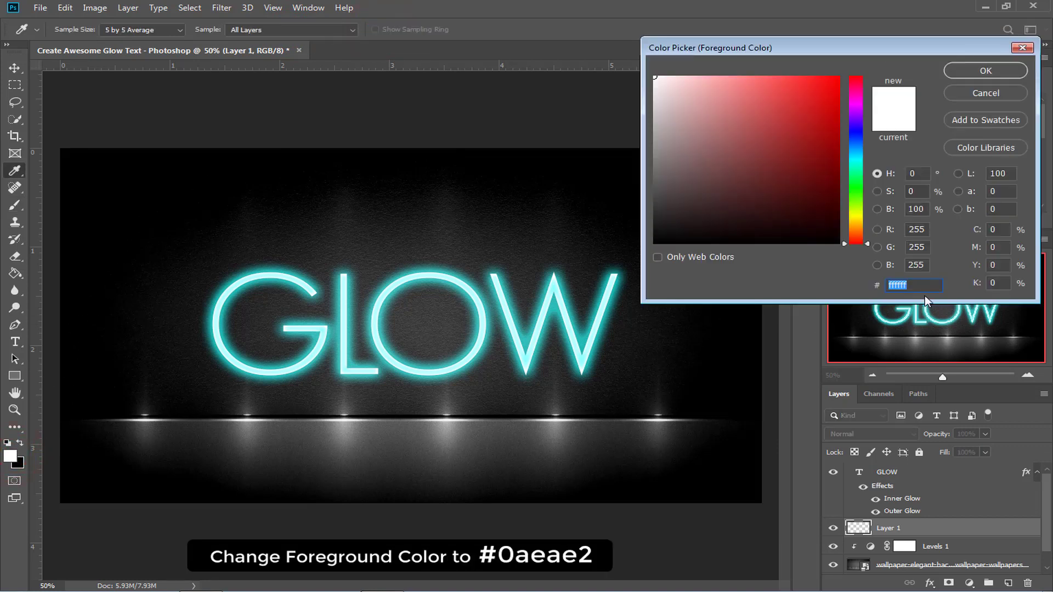
text(0ae)
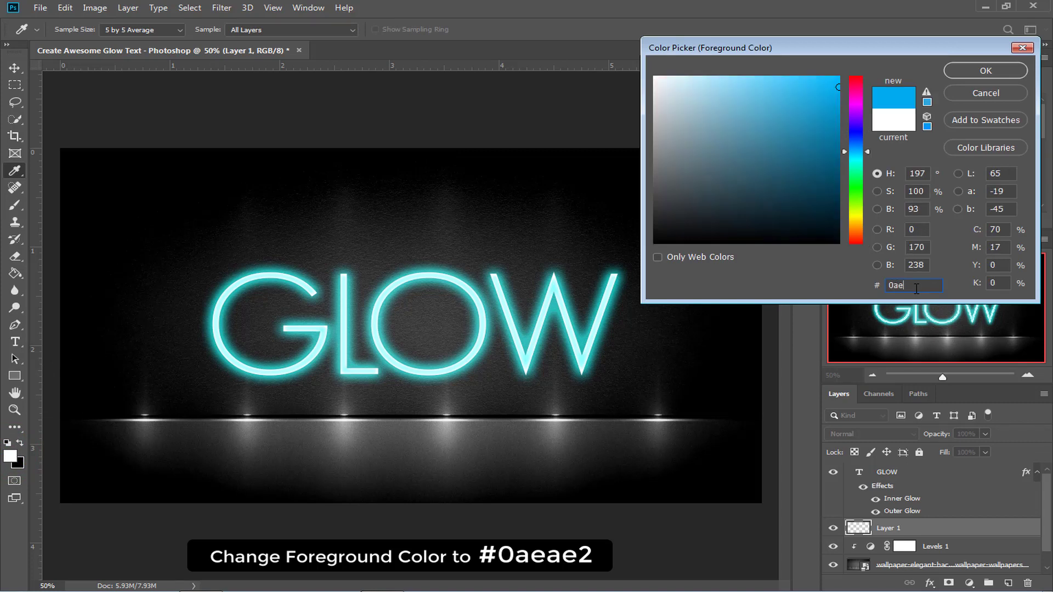
text(ae2)
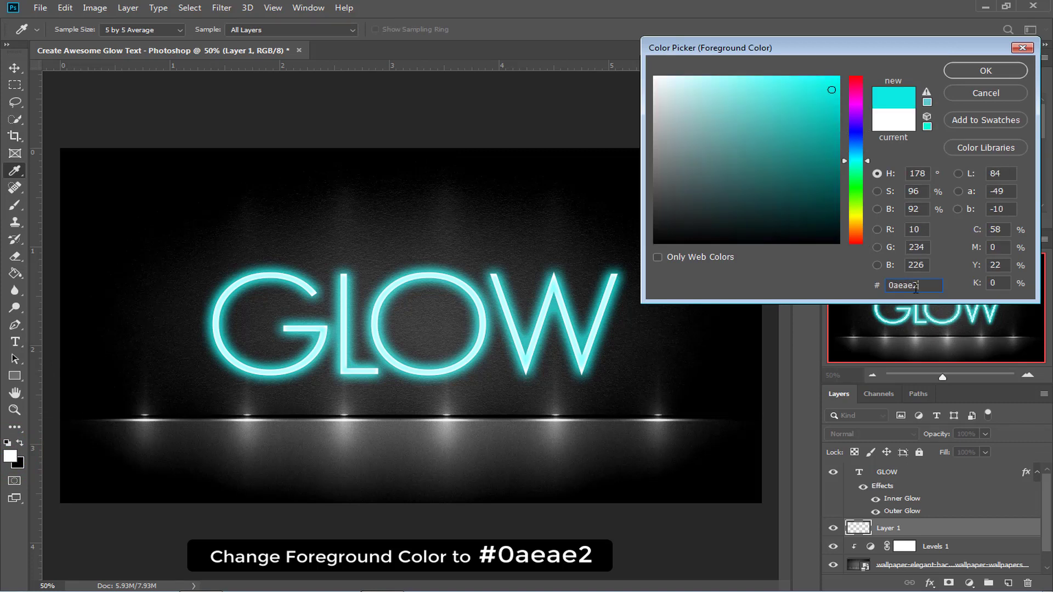
click(1001, 68)
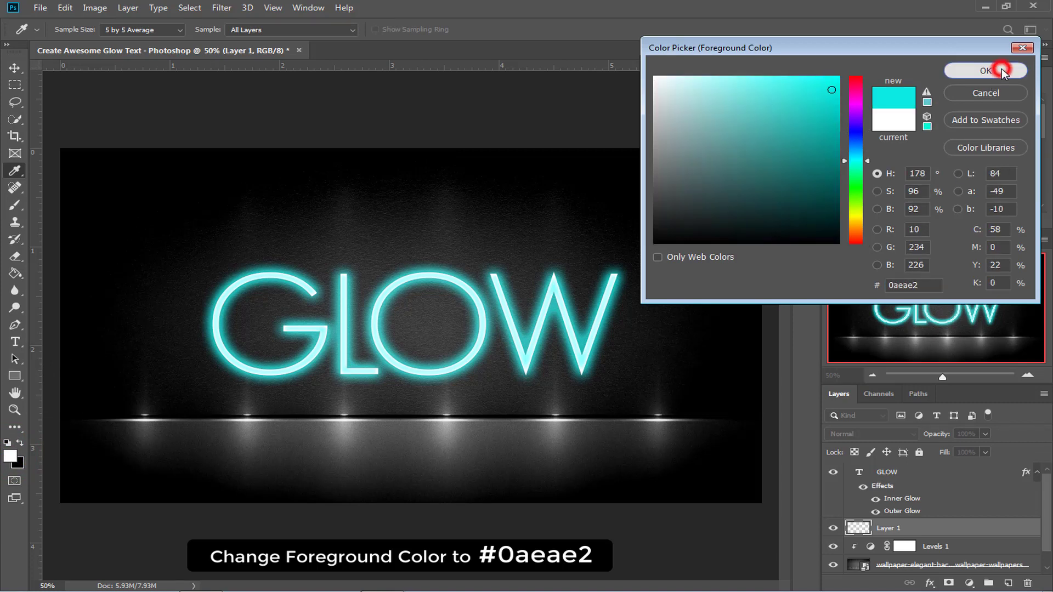
key(b)
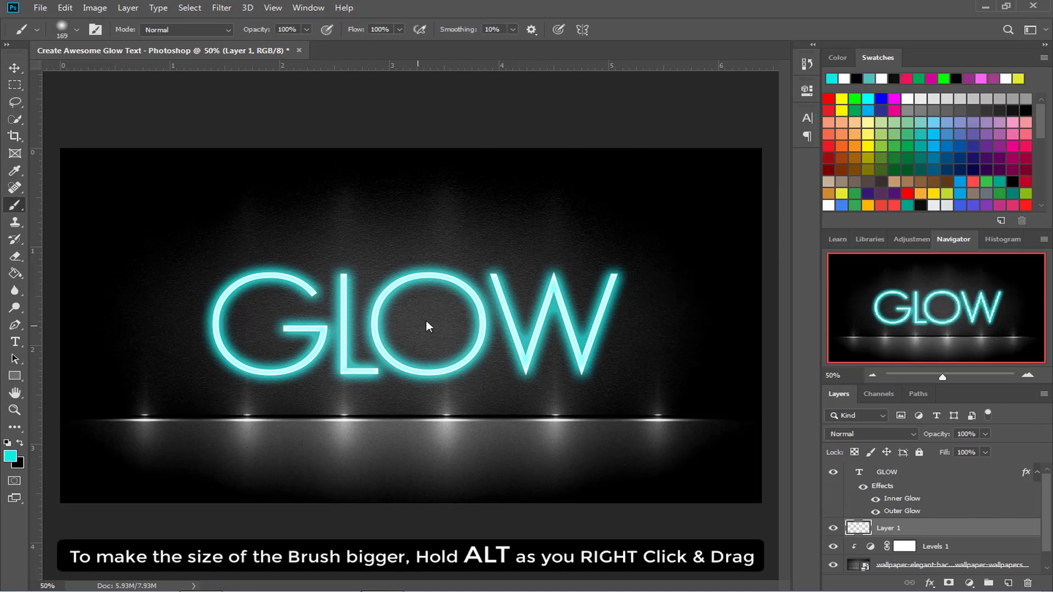
Enlarge the soft brush to 693 px and paint a single cyan spot at the centre of the canvas on Layer 1.
mouse_move(569, 259)
mouse_down()
mouse_move(649, 218)
mouse_move(618, 226)
mouse_move(650, 211)
mouse_move(641, 207)
mouse_up()
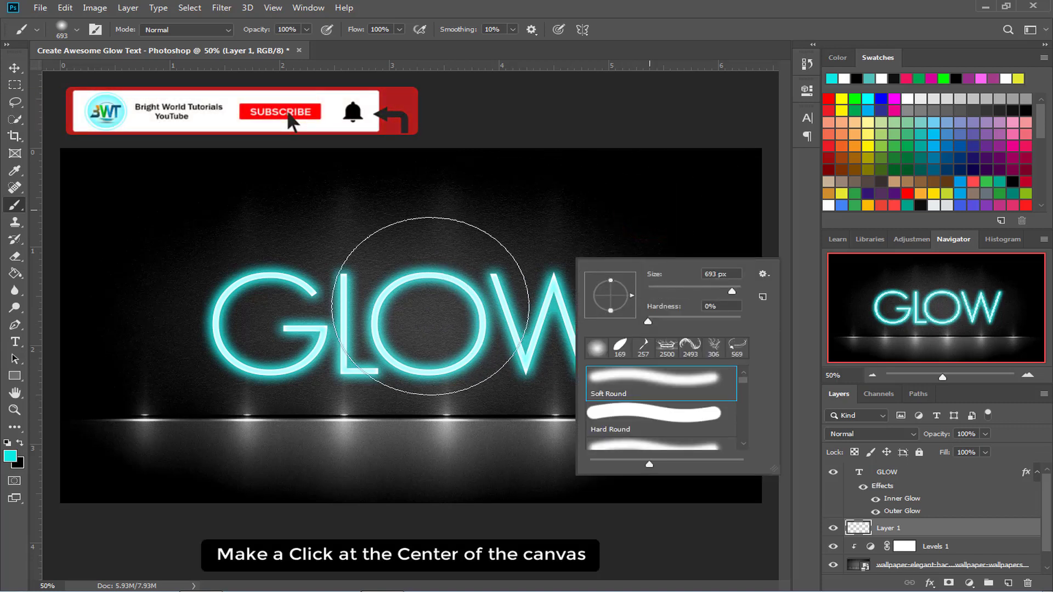
click(430, 306)
click(430, 306)
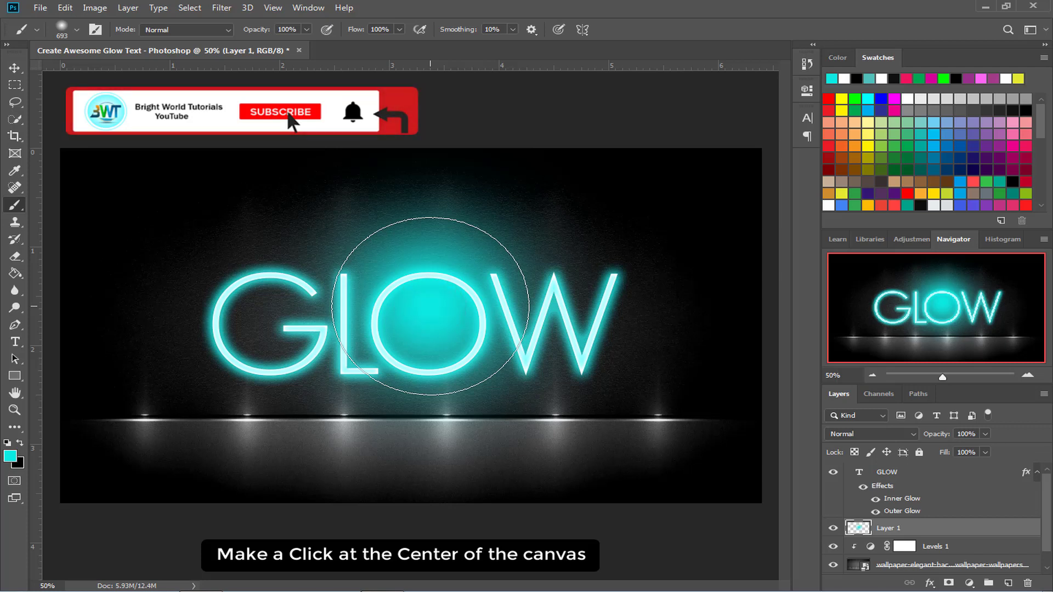
Scale the cyan spot on Layer 1 proportionally from its centre to about 270% with Free Transform.
click(11, 69)
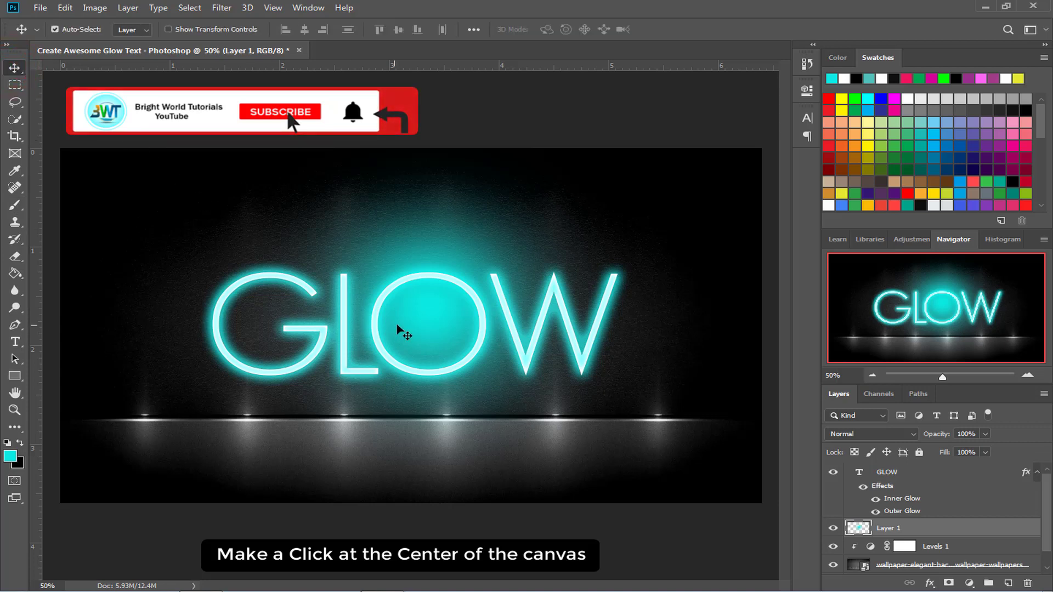
key(ctrl+t)
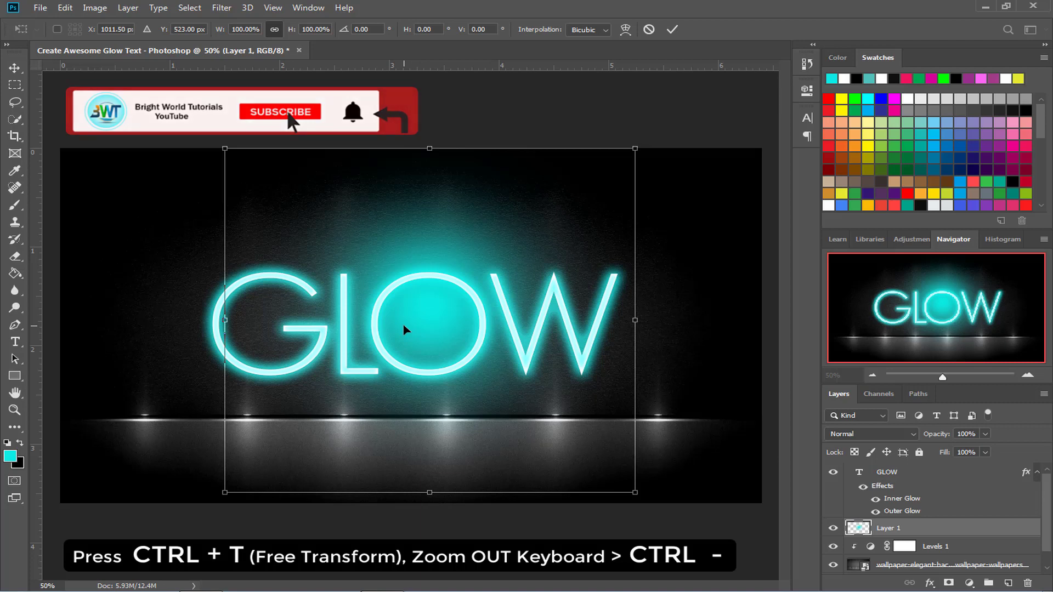
key(ctrl+minus)
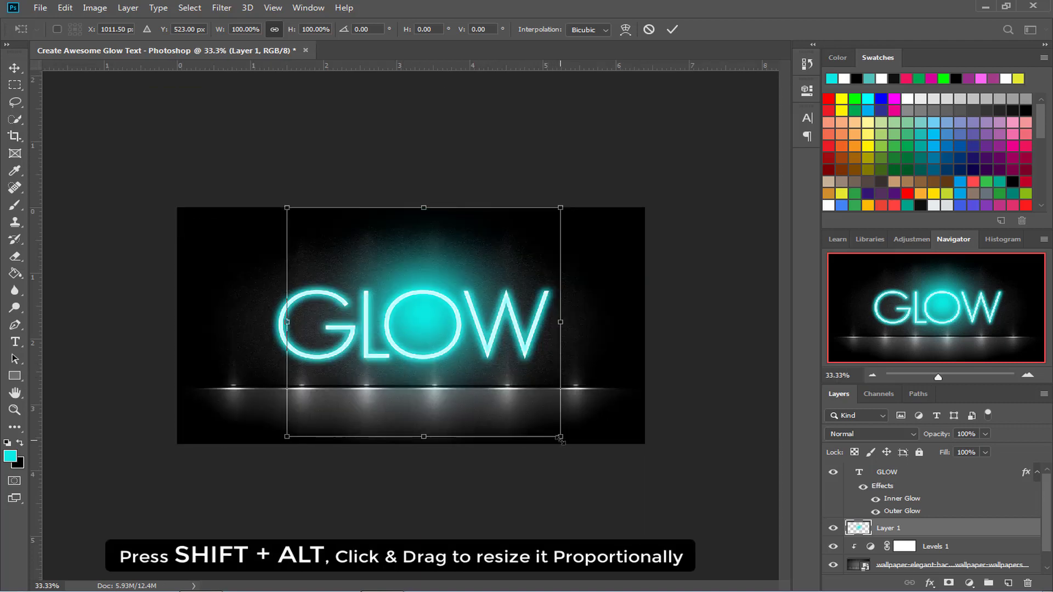
drag(563, 439, 712, 588)
key(ctrl+minus)
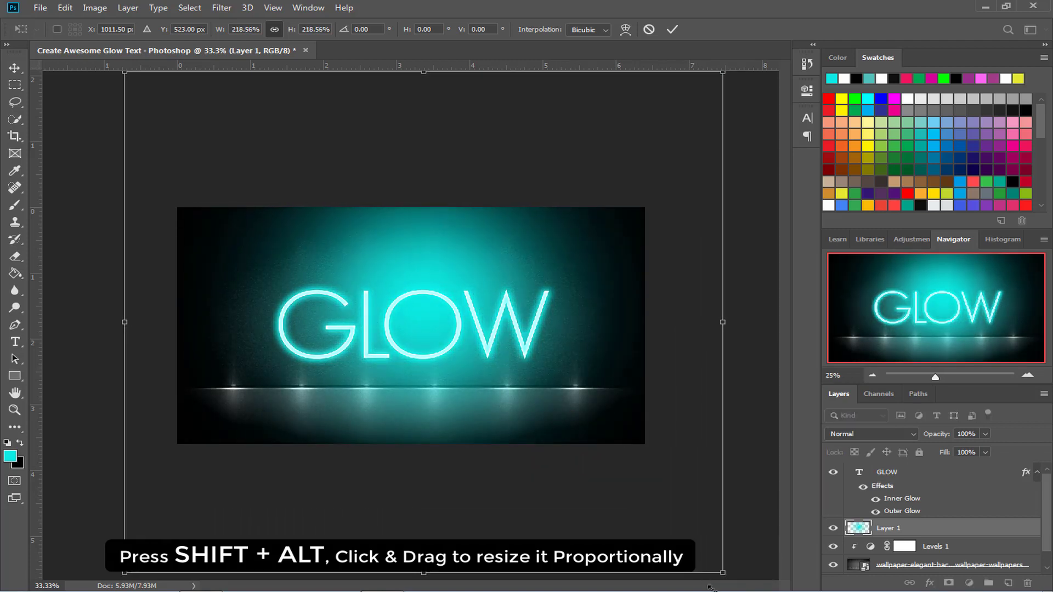
drag(645, 510, 700, 551)
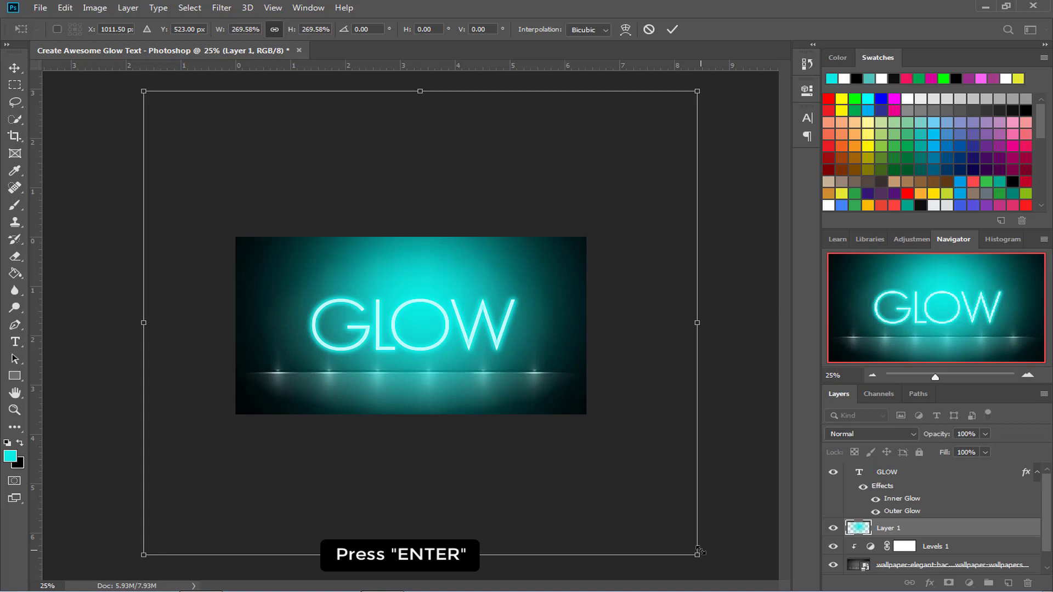
key(Return)
key(ctrl+0)
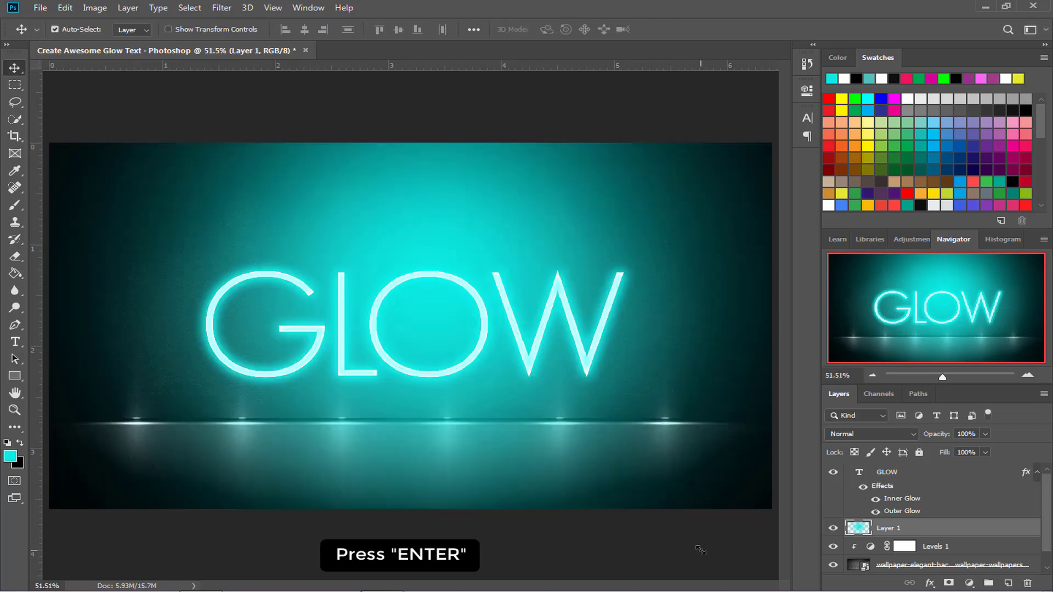
Set the blend mode of Layer 1 to Darken and its opacity to 50%.
click(861, 433)
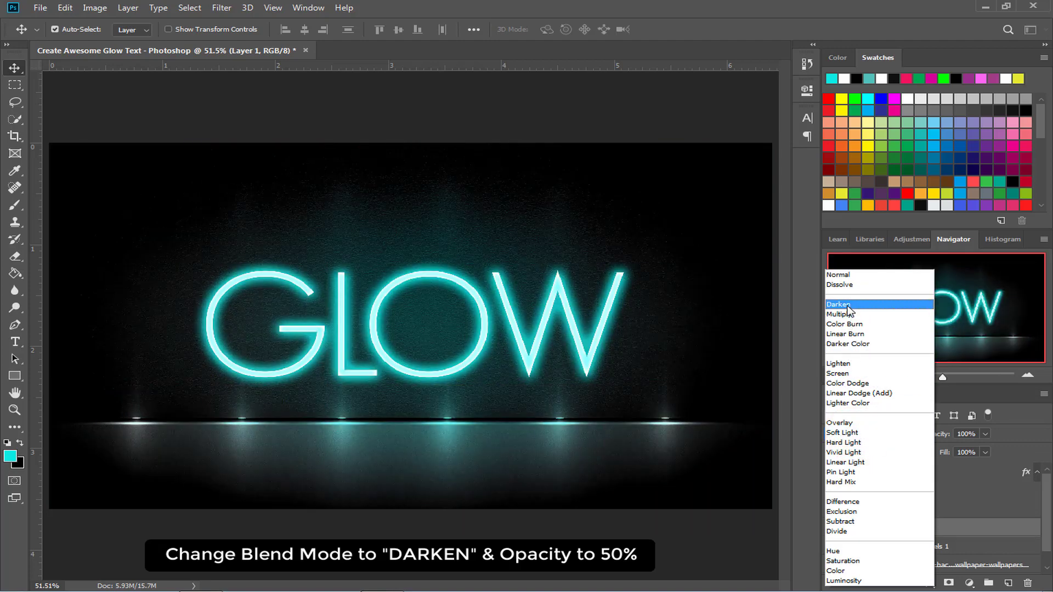
click(847, 305)
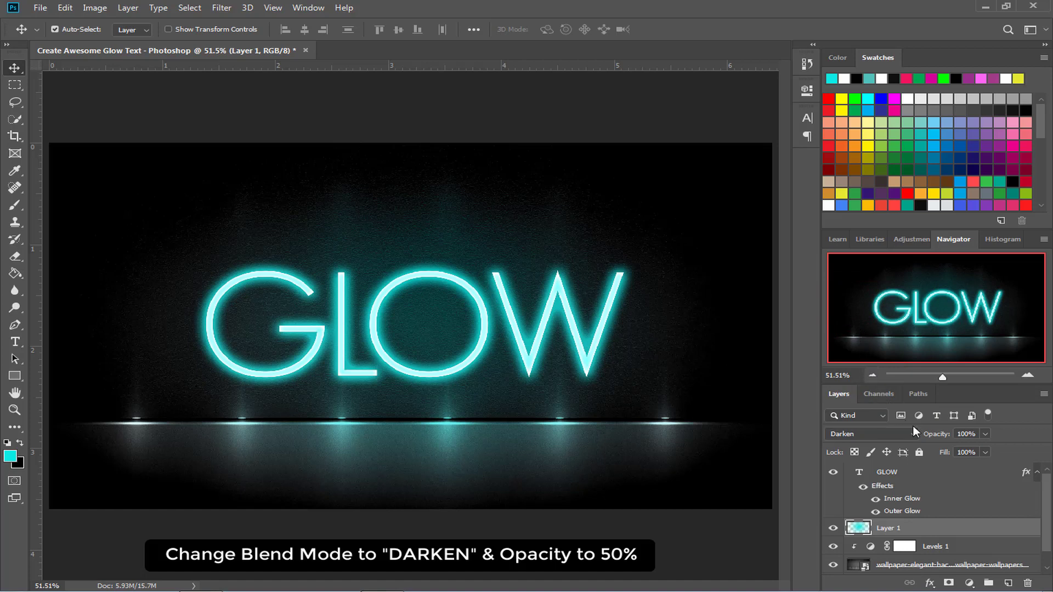
click(967, 434)
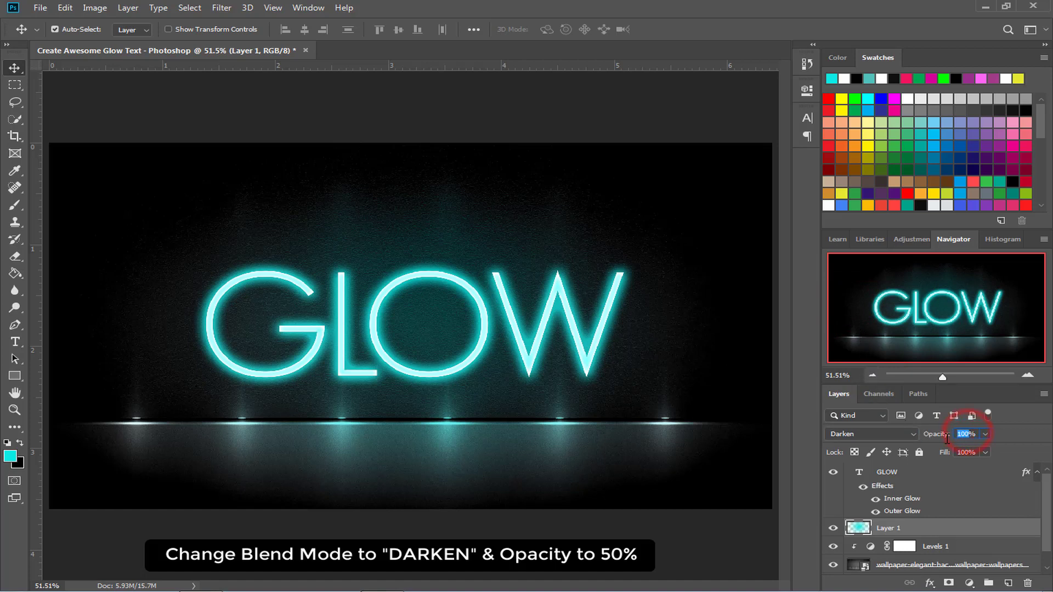
text(50)
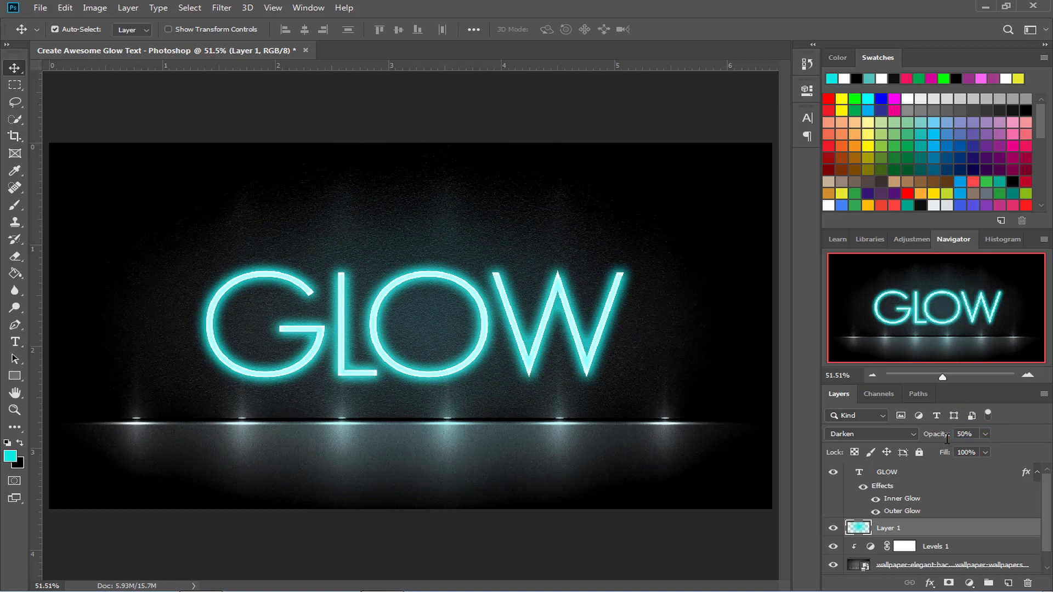
Duplicate Layer 1 and set the copy's blend mode to Normal and its opacity to 100%.
right_click(949, 530)
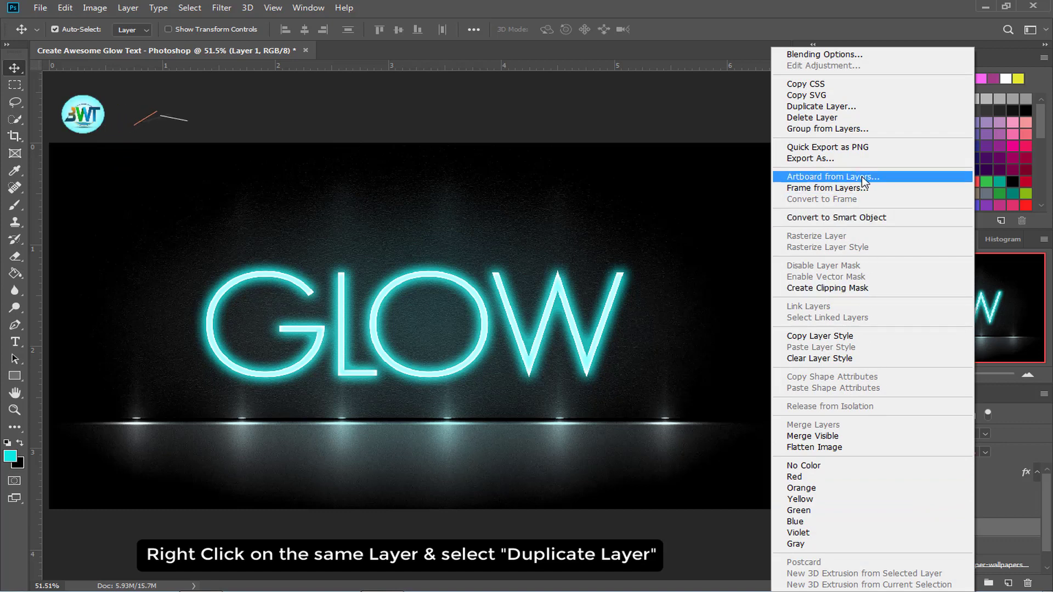
click(860, 108)
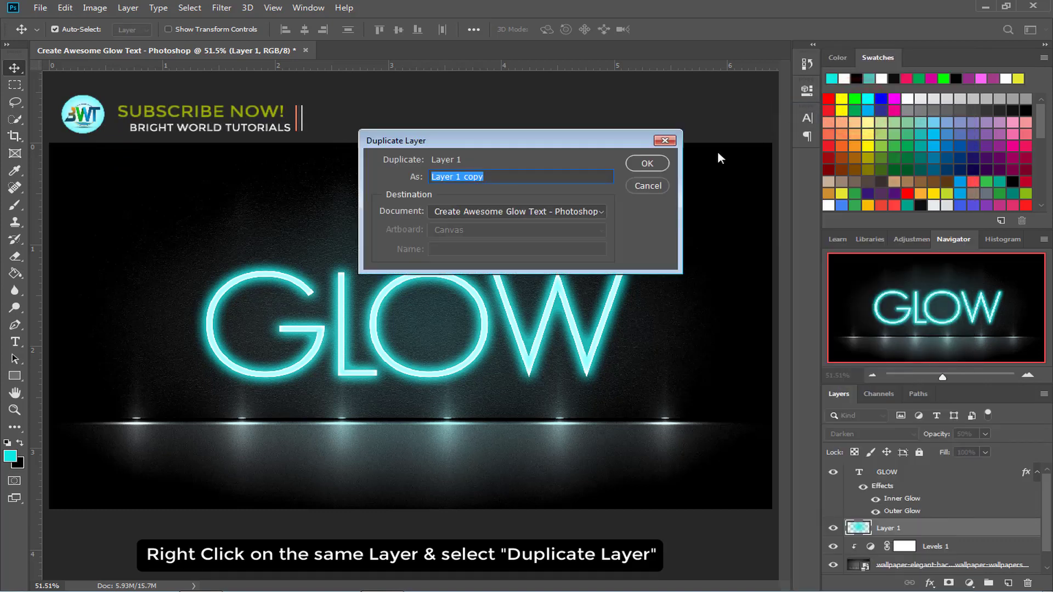
click(647, 164)
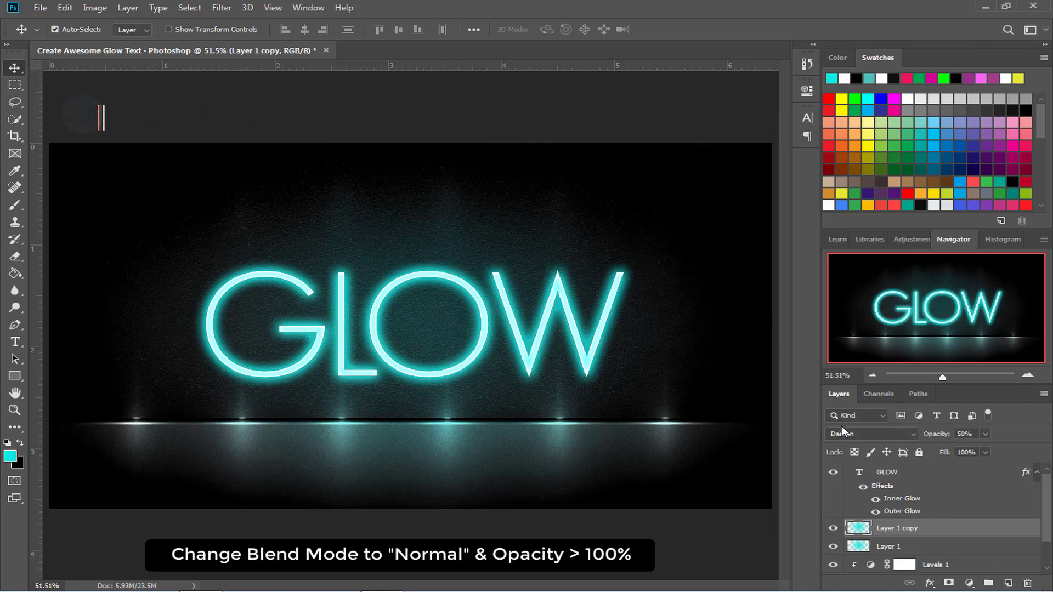
click(857, 435)
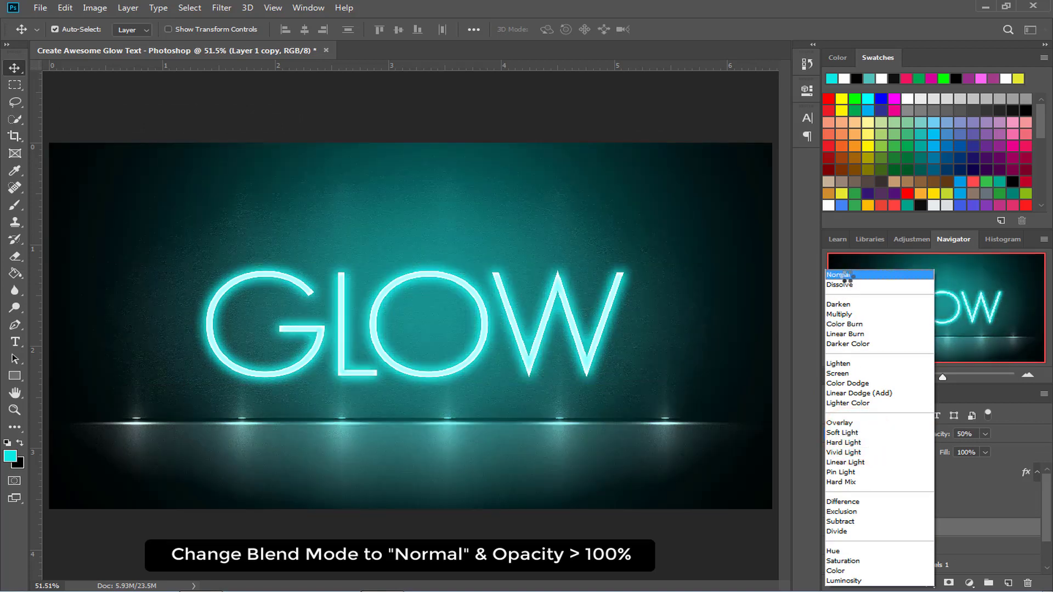
click(848, 275)
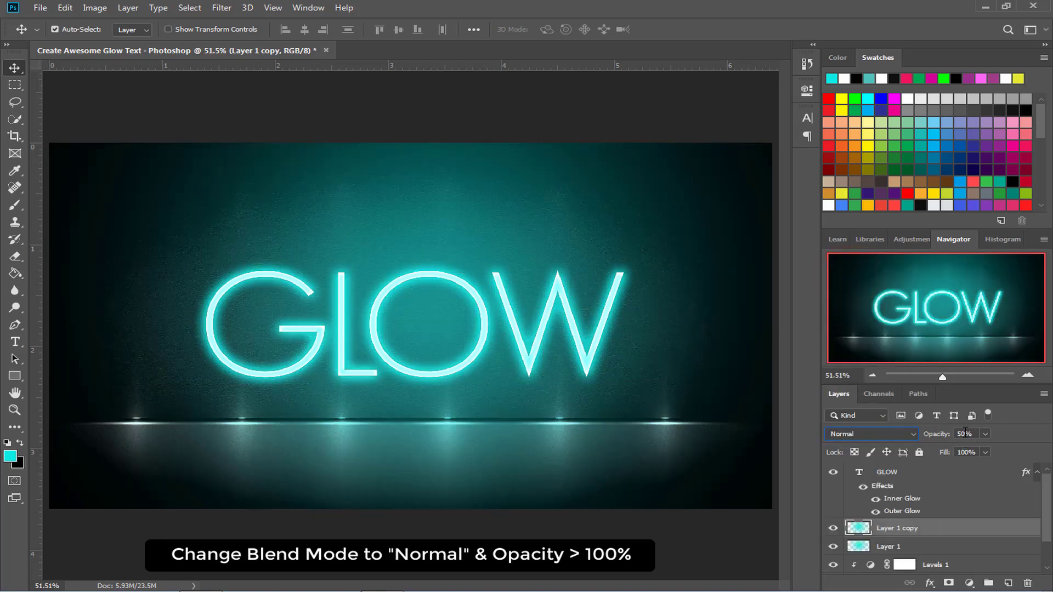
text(100)
key(Return)
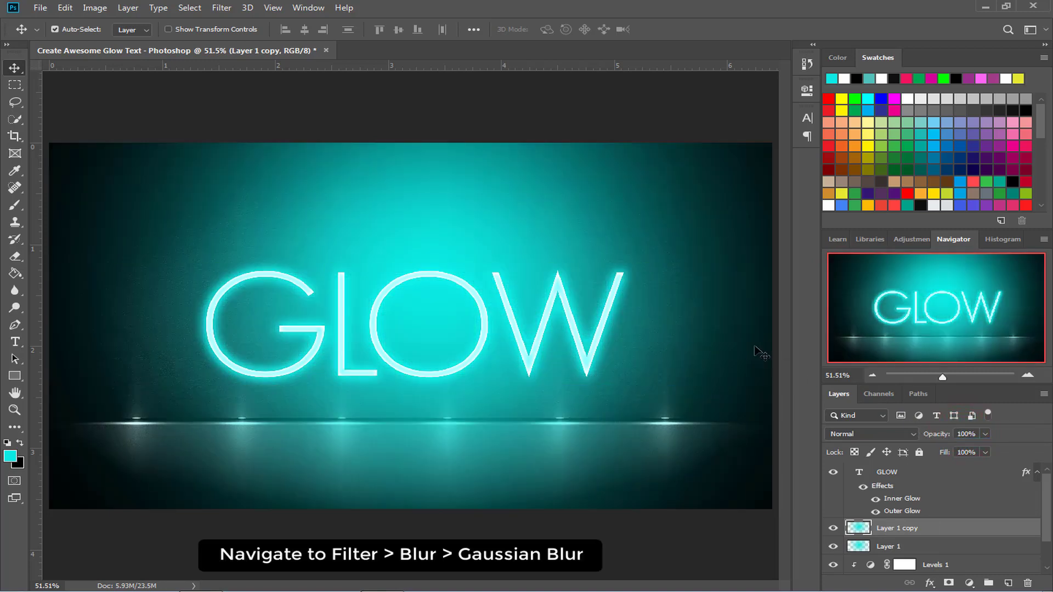
Apply a Gaussian Blur with a radius of 401.3 pixels to the duplicated cyan light layer.
click(222, 7)
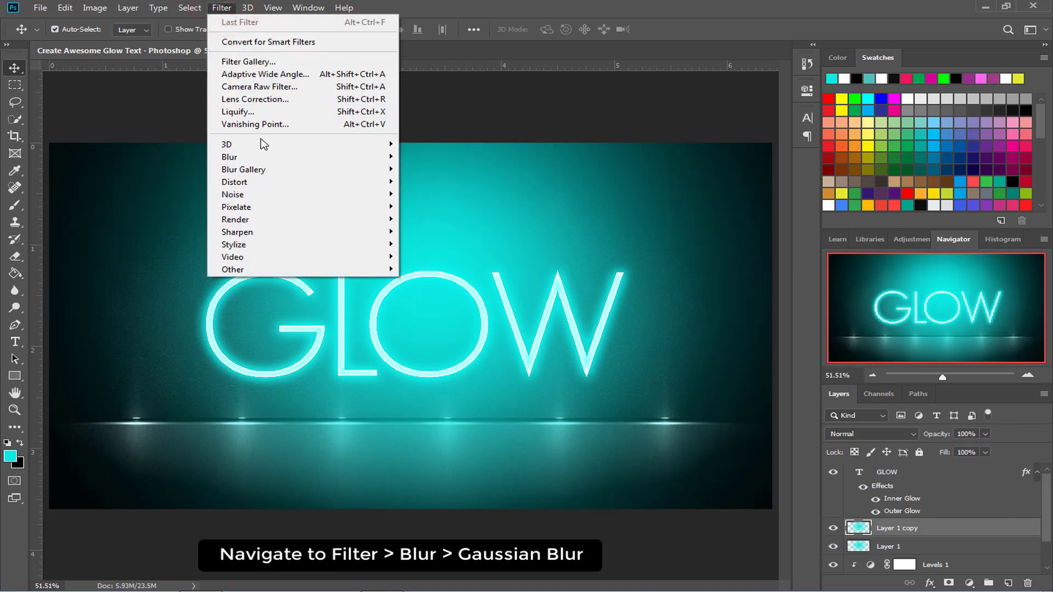
mouse_move(265, 158)
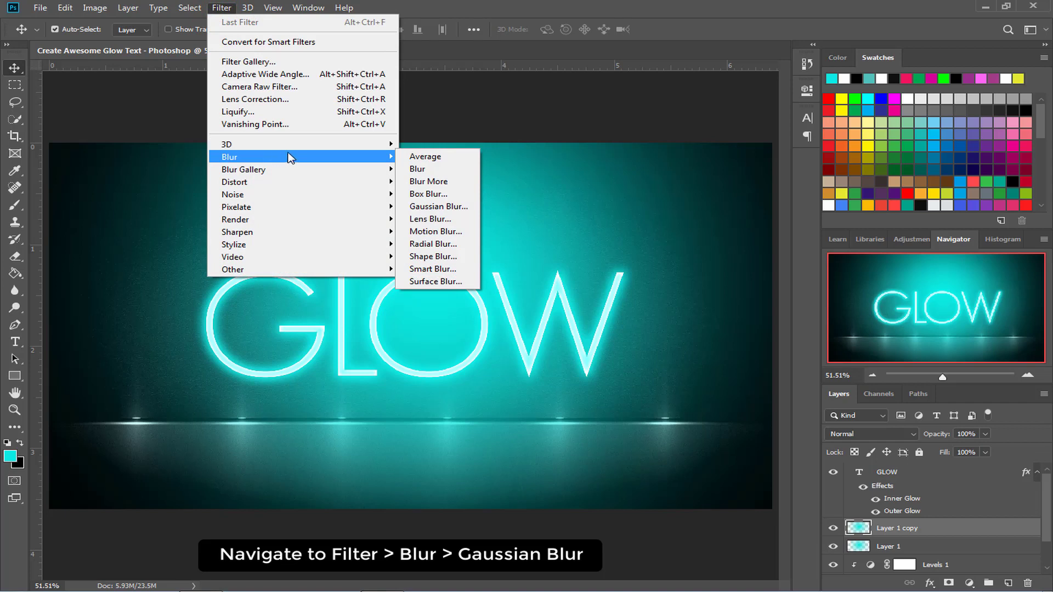
click(432, 207)
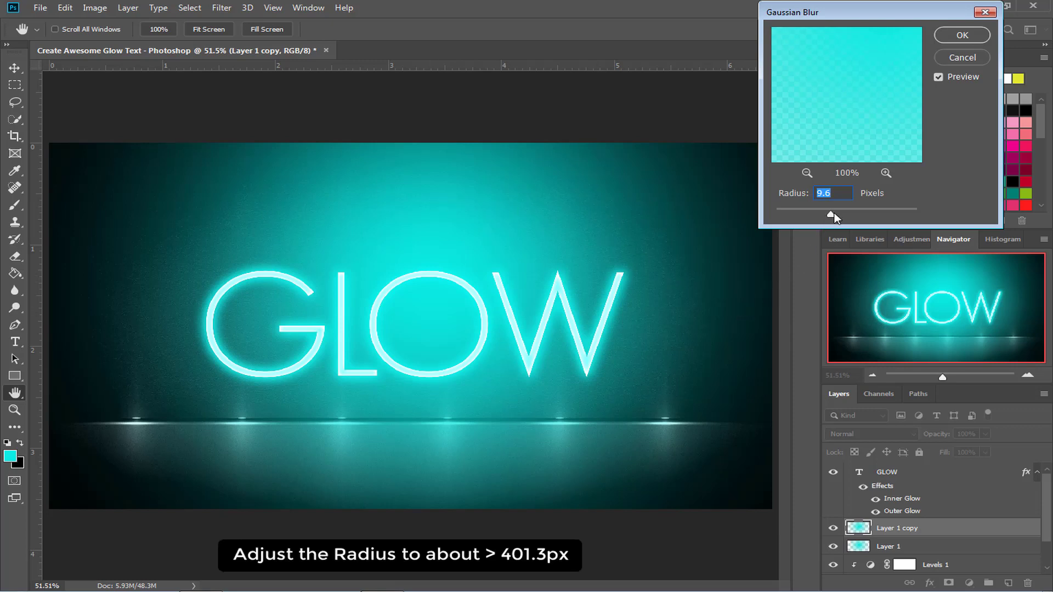
drag(834, 218, 898, 217)
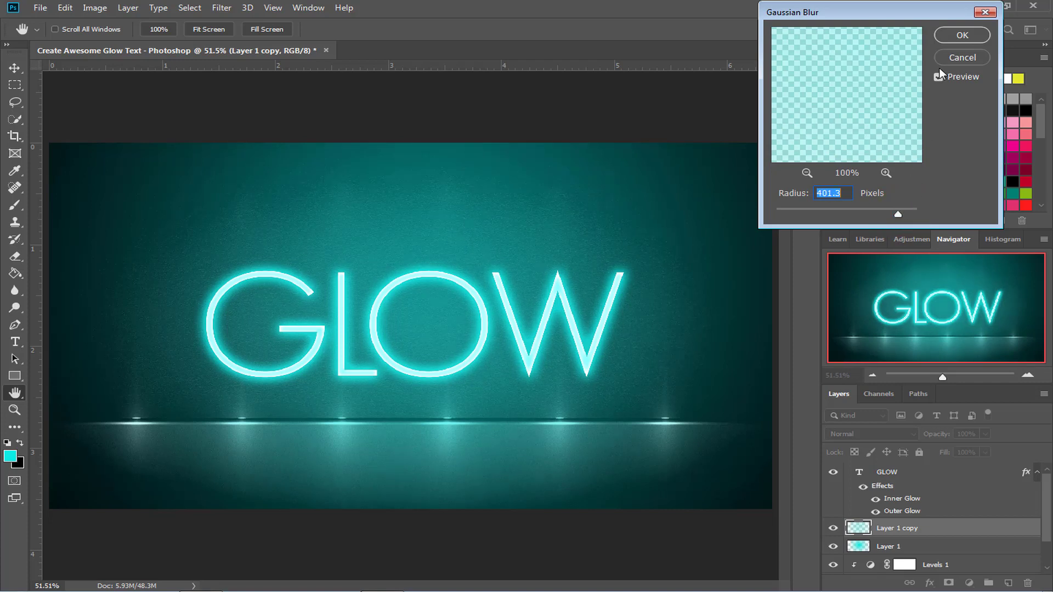
click(956, 36)
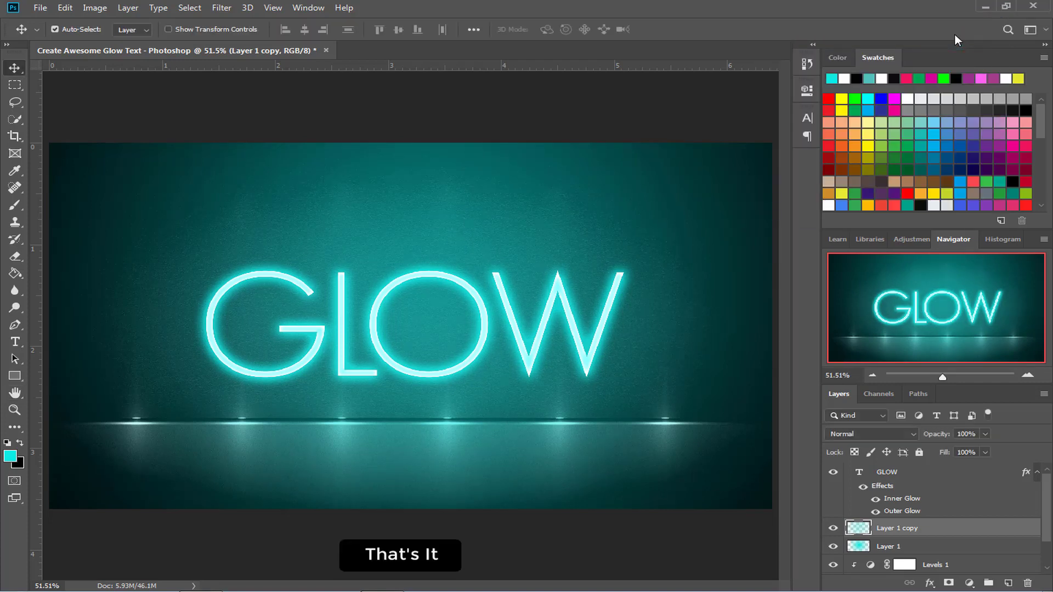
key(ctrl+minus)
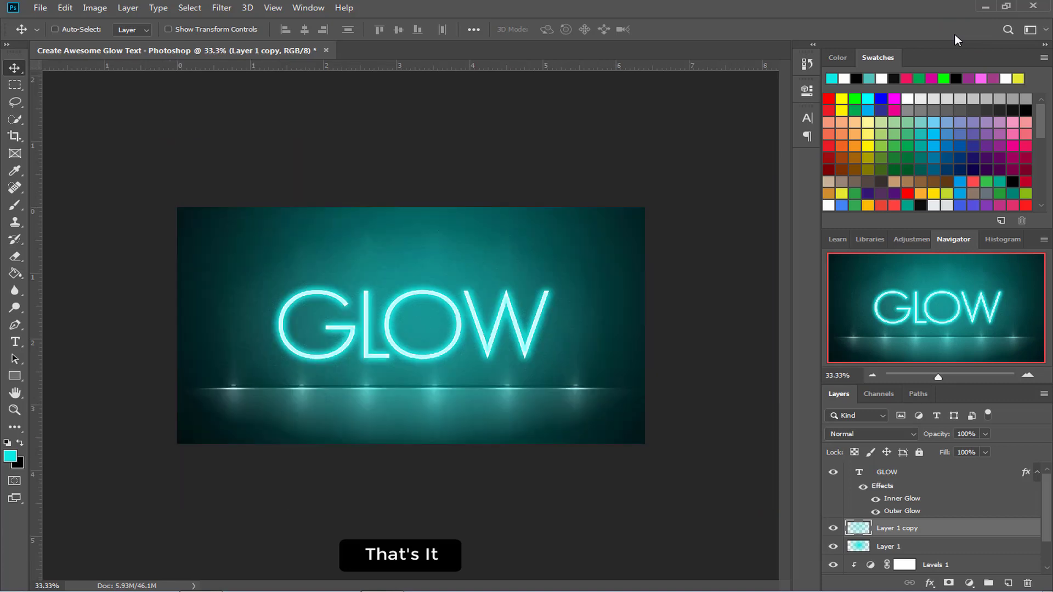
key(ctrl+0)
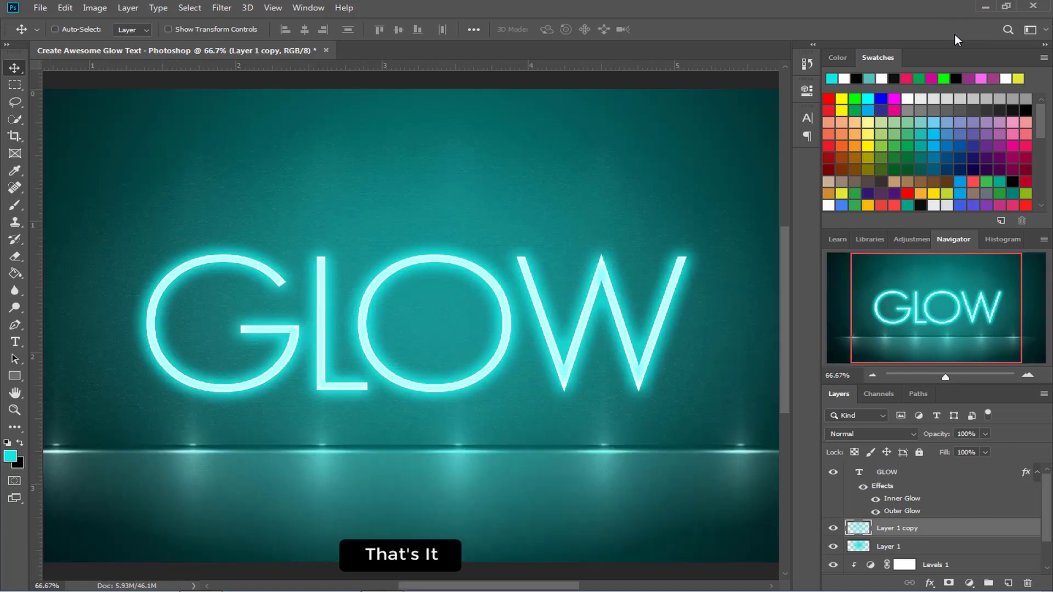
key(ctrl+1)
key(ctrl+0)
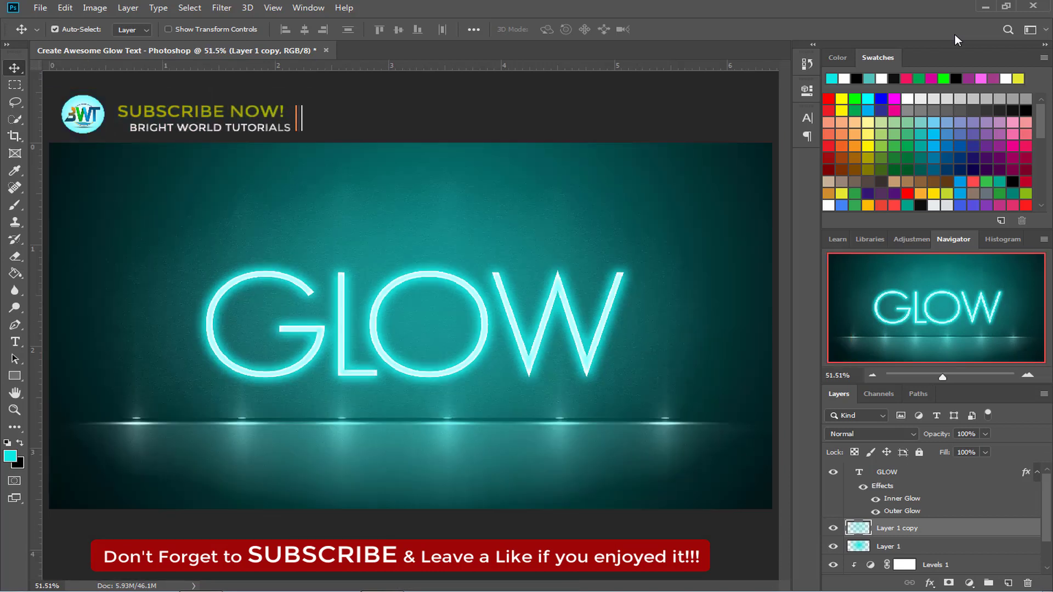
Group Layer 1 and Layer 1 copy and name the group "Color effect".
scroll(959, 487, down, 2)
ctrl+click(942, 511)
key(ctrl+g)
double_click(902, 511)
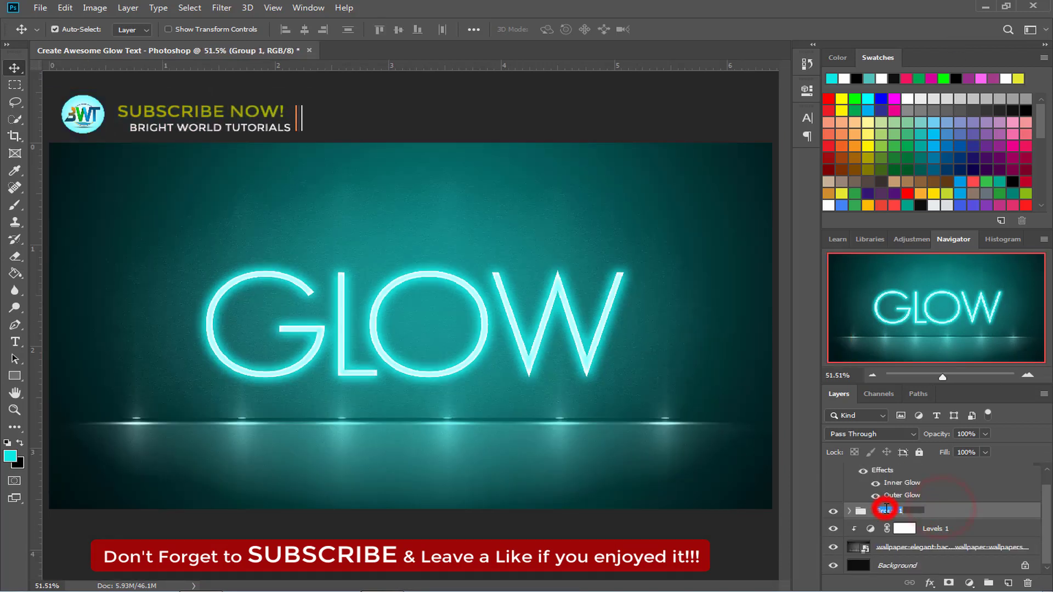
text(Color effect)
key(Return)
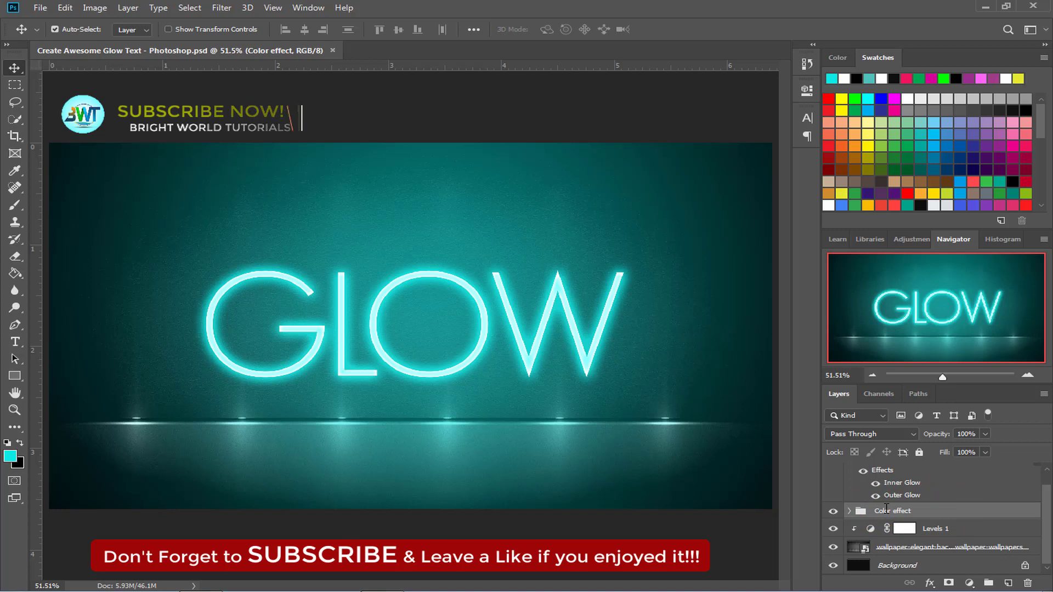